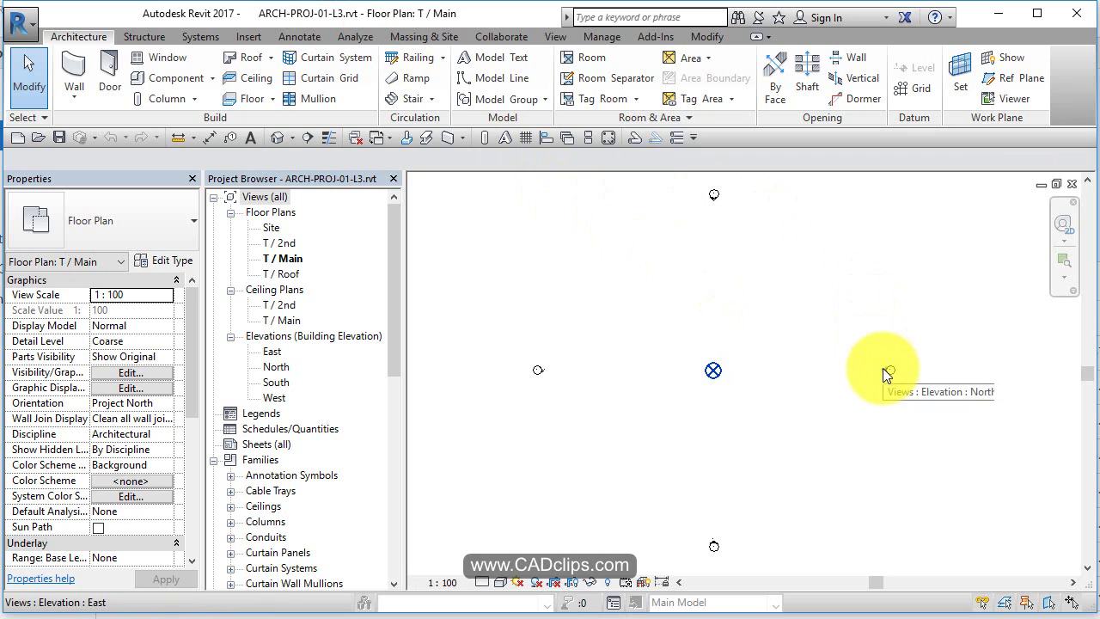
# Draw the first vertical grid line upward from the project base point, ending just below the north elevation marker.
pyautogui.moveTo(886, 372); pyautogui.dragTo(780, 358, button='middle')
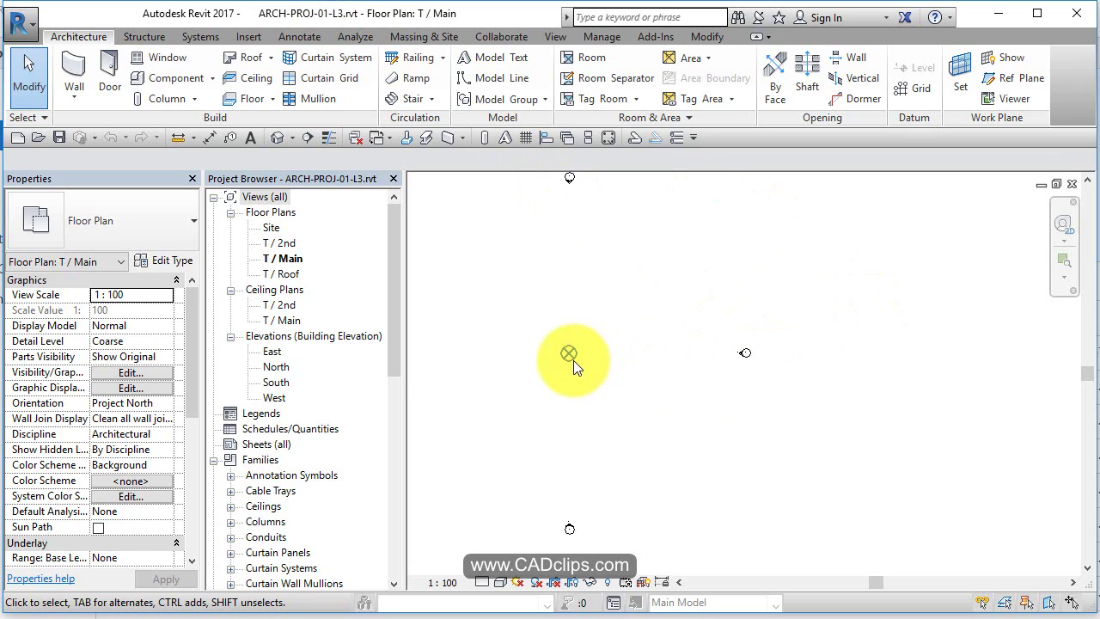
pyautogui.moveTo(667, 430); pyautogui.dragTo(693, 493, button='middle')
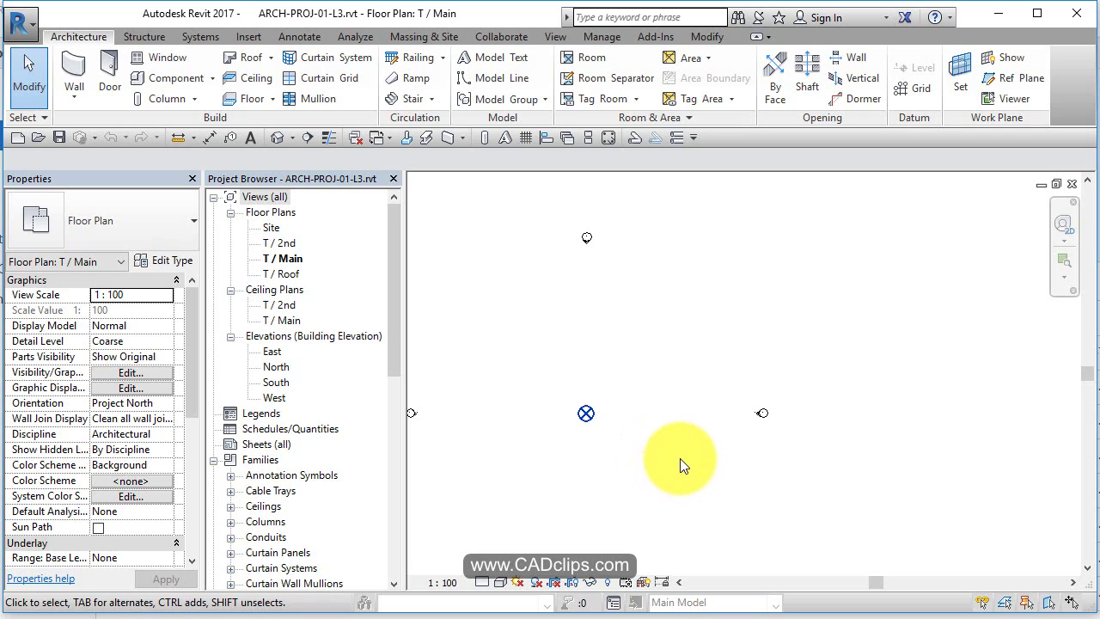
pyautogui.click(672, 446)
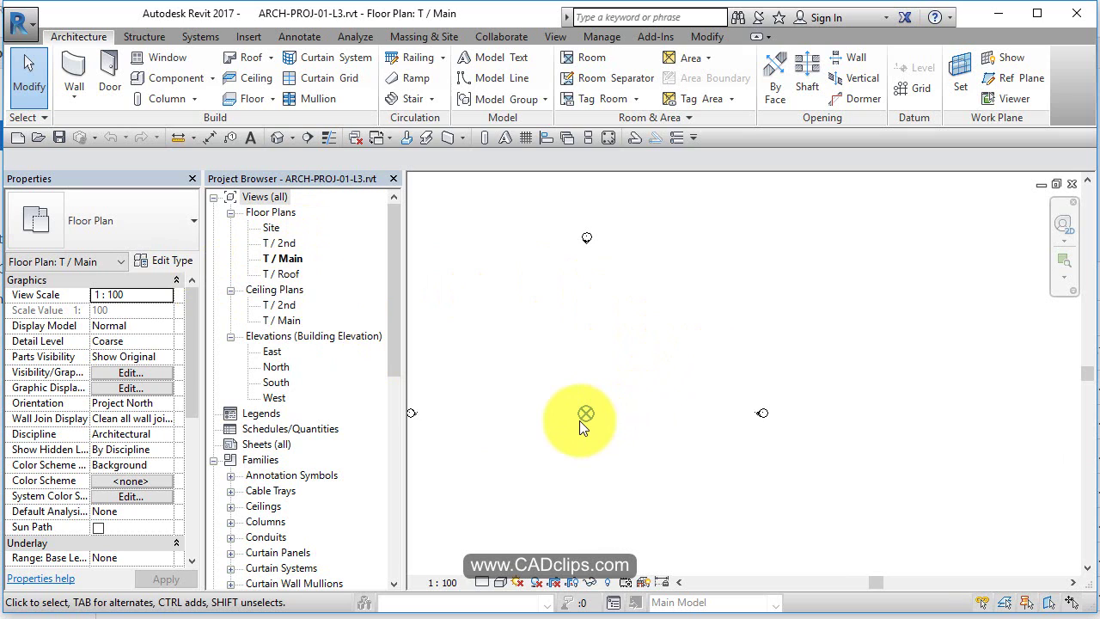
pyautogui.click(917, 90)
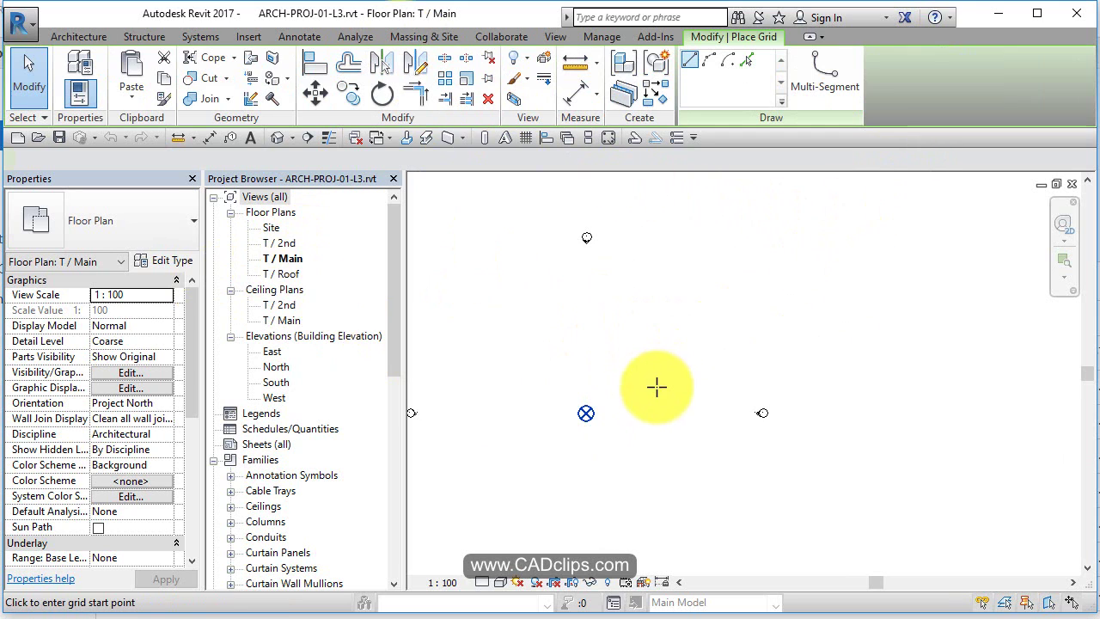
pyautogui.click(584, 414)
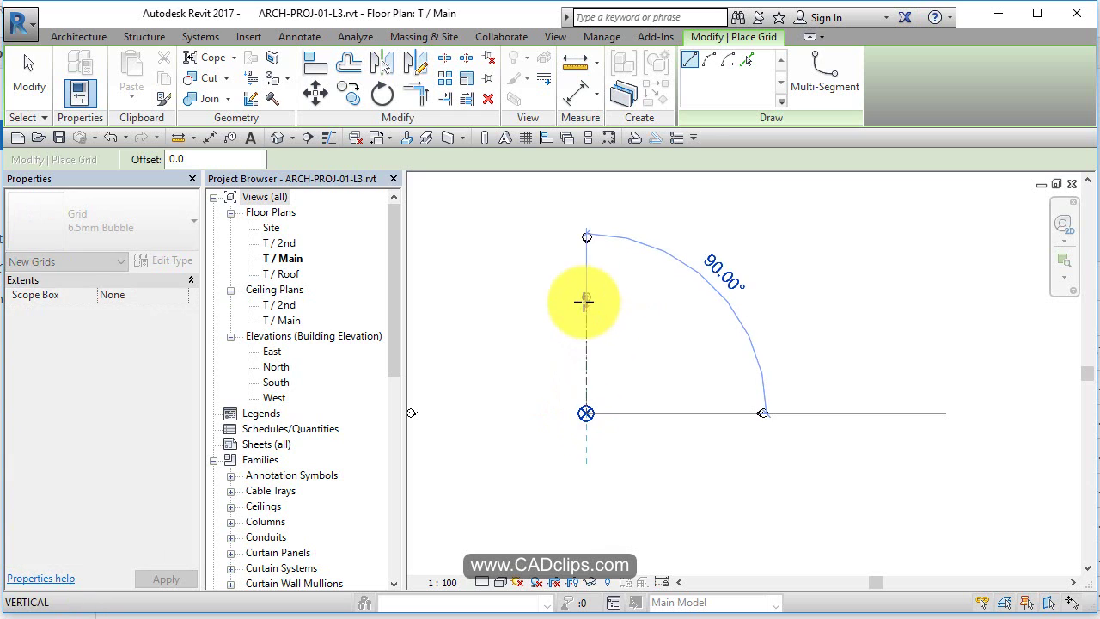
pyautogui.moveTo(582, 296); pyautogui.dragTo(619, 358, button='middle')
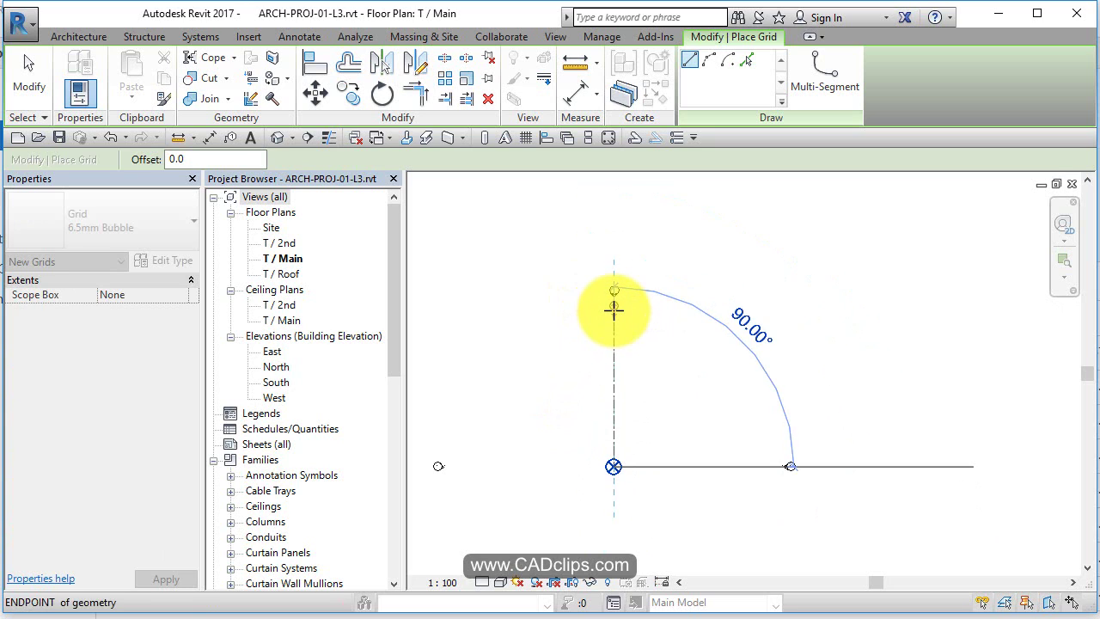
pyautogui.click(614, 310)
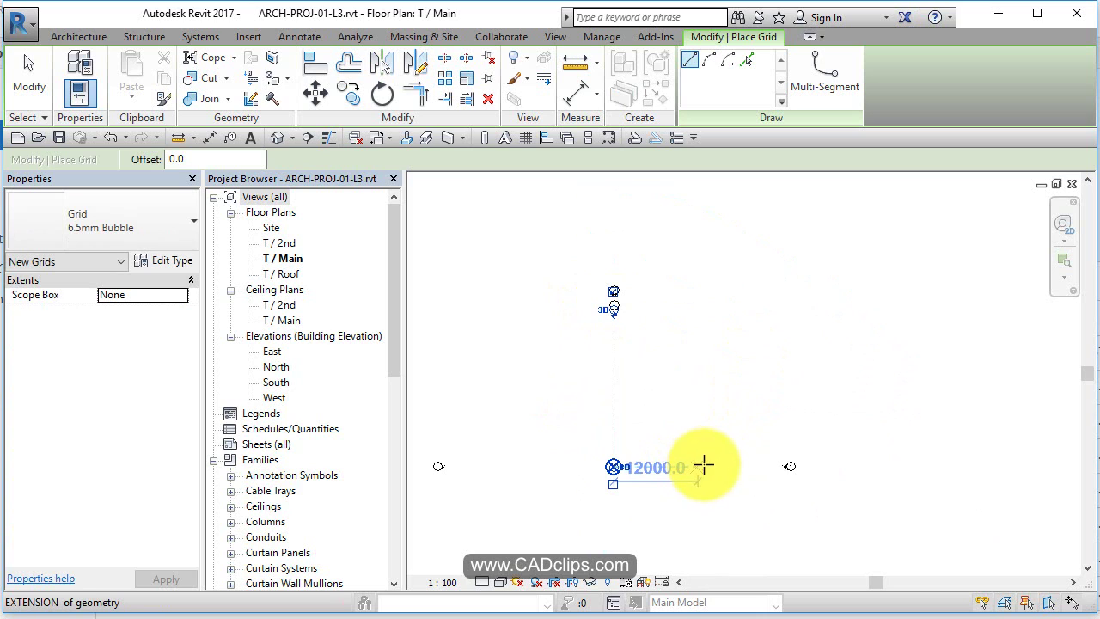
# Draw a second vertical grid line about 19000 mm east of the first, aligned with both of its ends.
pyautogui.click(746, 466)
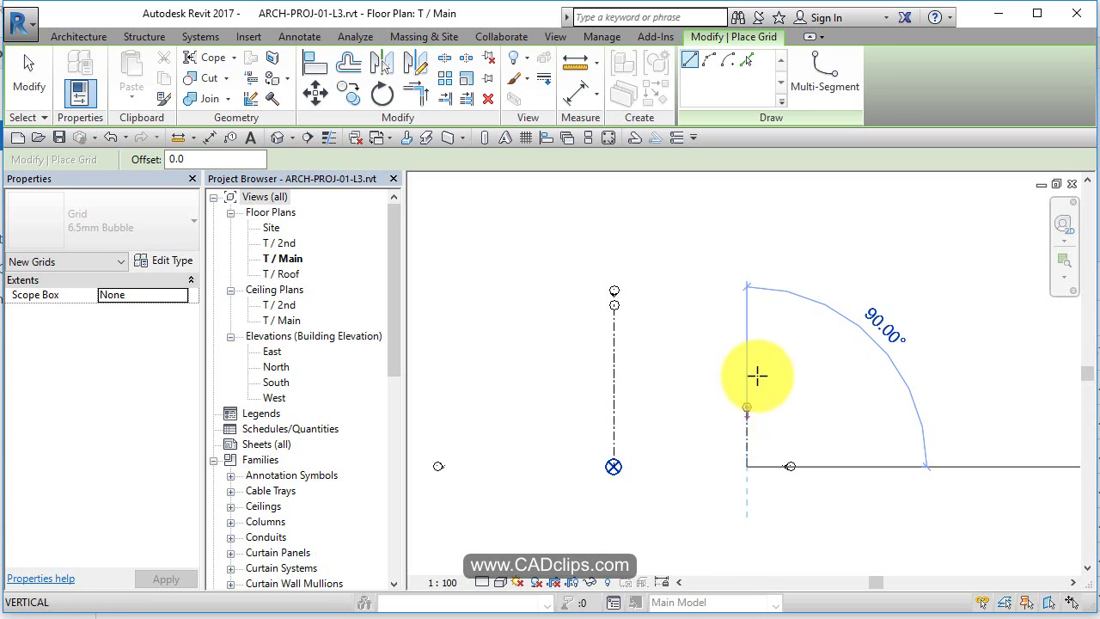
pyautogui.click(744, 292)
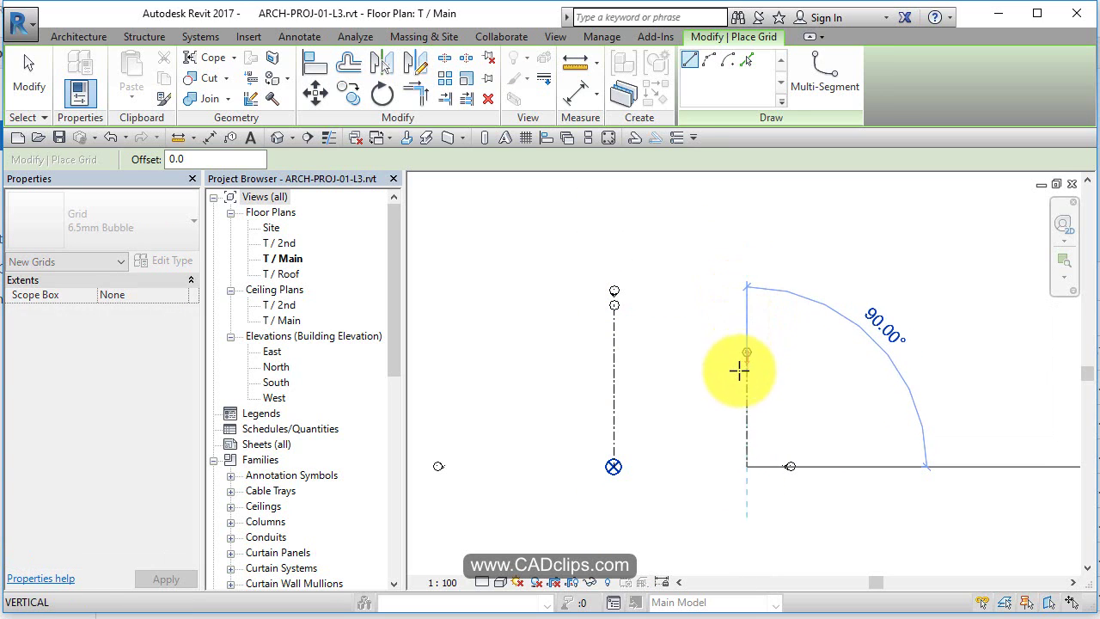
pyautogui.click(746, 307)
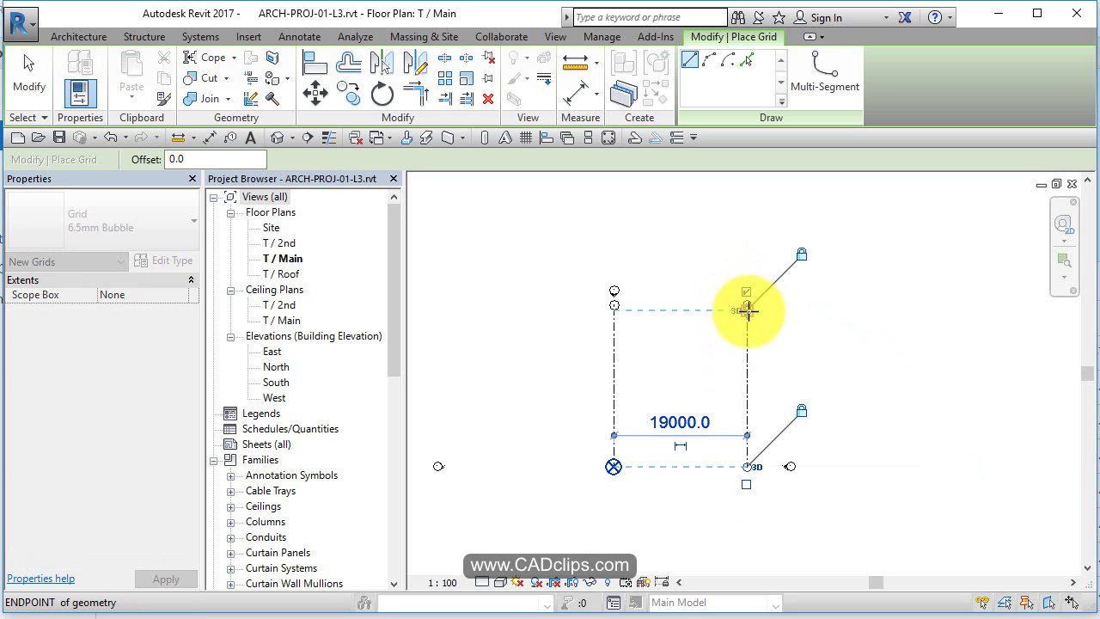
# Draw a third and fourth vertical grid line further east, each about 20000 mm from the previous one and aligned with its ends.
pyautogui.click(887, 467)
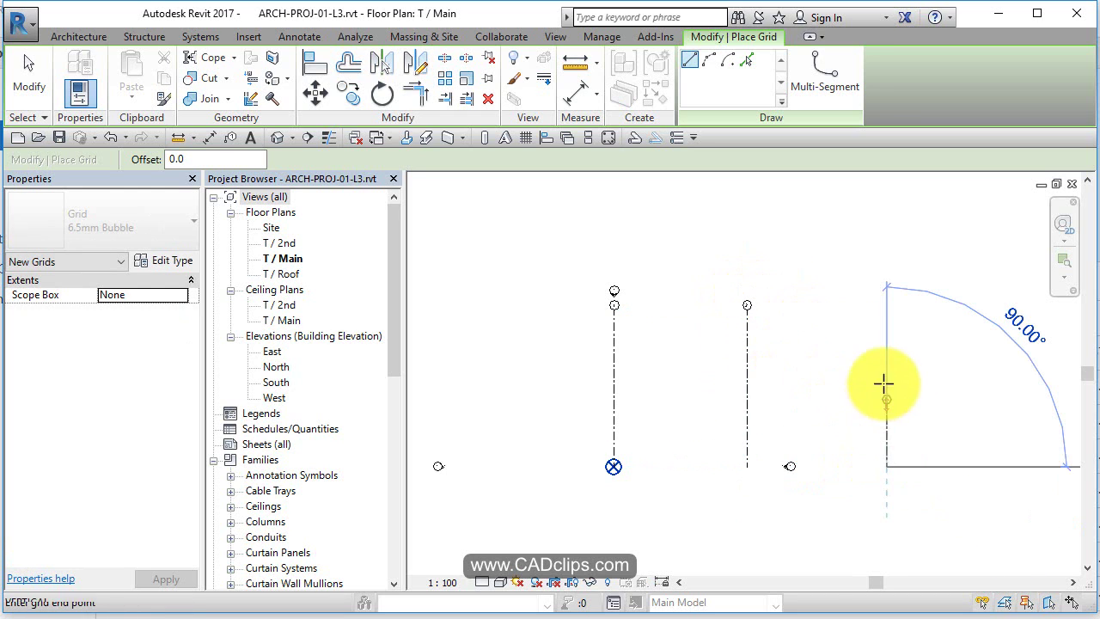
pyautogui.click(886, 306)
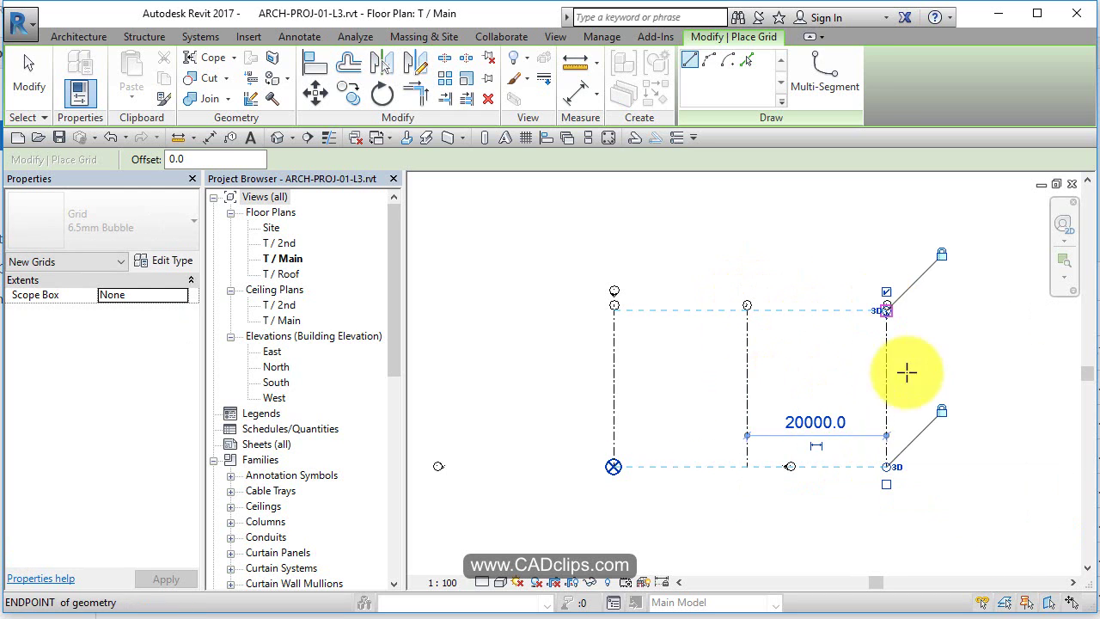
pyautogui.click(1025, 468)
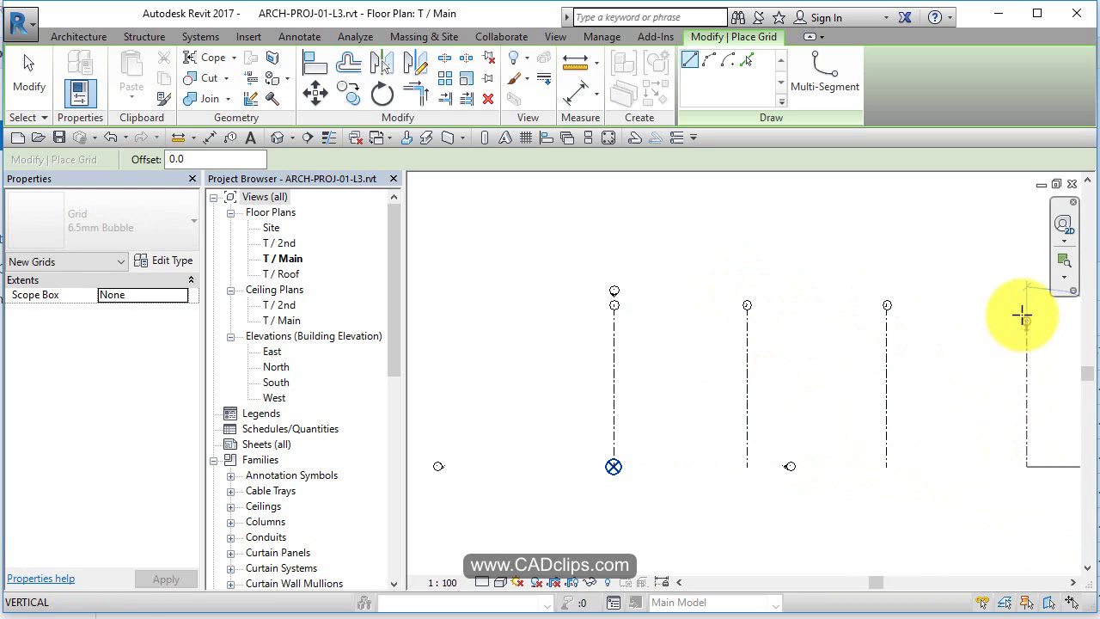
pyautogui.click(1023, 306)
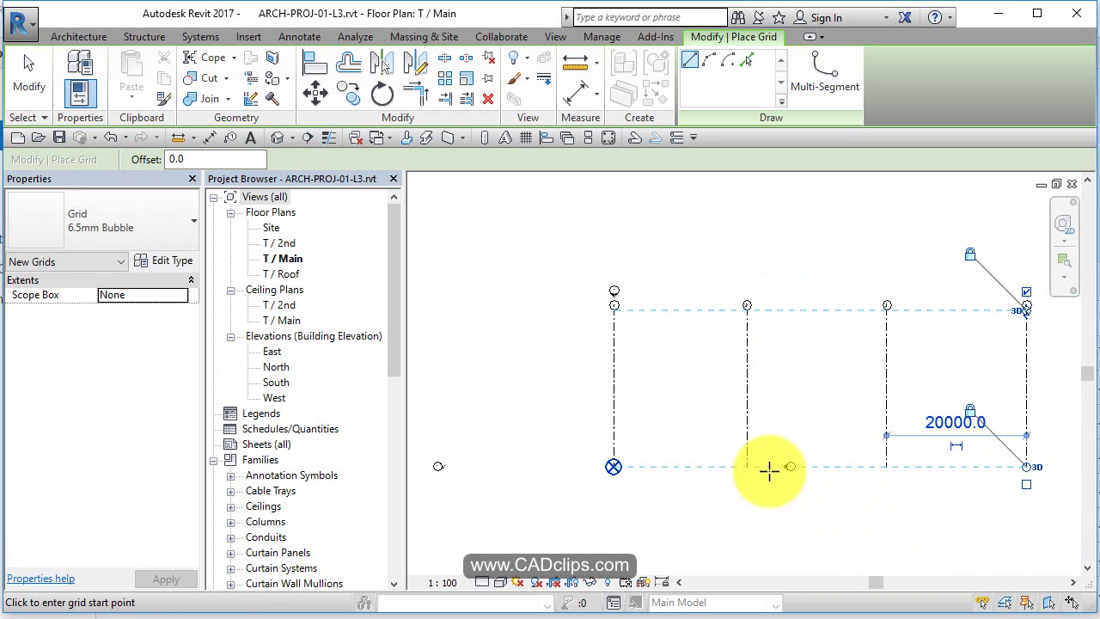
# Draw a horizontal grid line from the project base point eastward to just past the fourth vertical grid line.
pyautogui.moveTo(786, 482); pyautogui.dragTo(695, 453, button='middle')
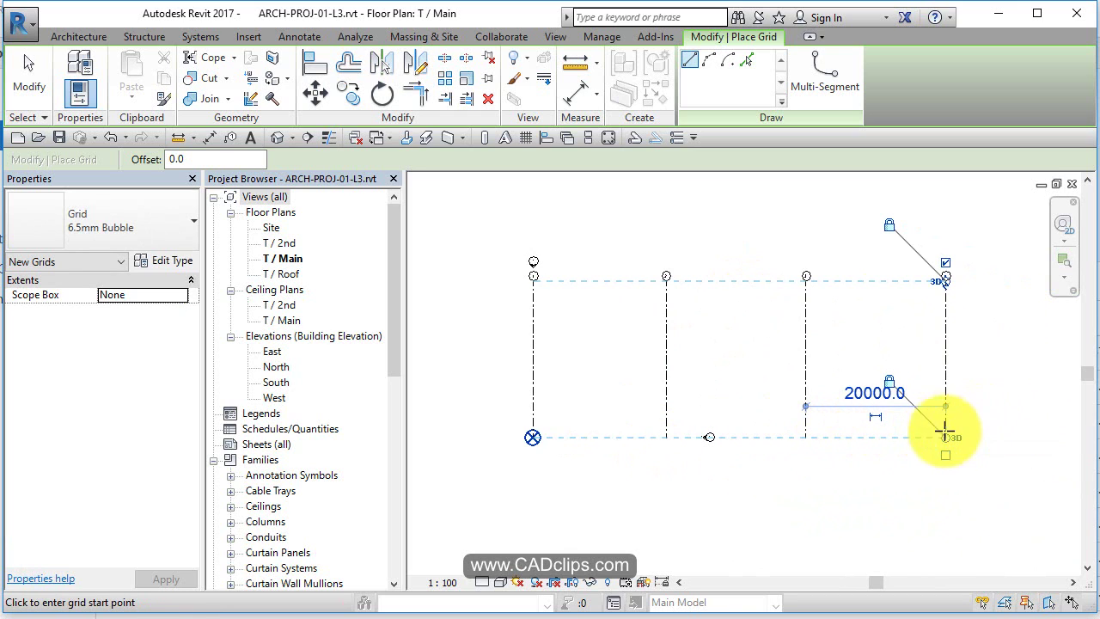
pyautogui.click(533, 438)
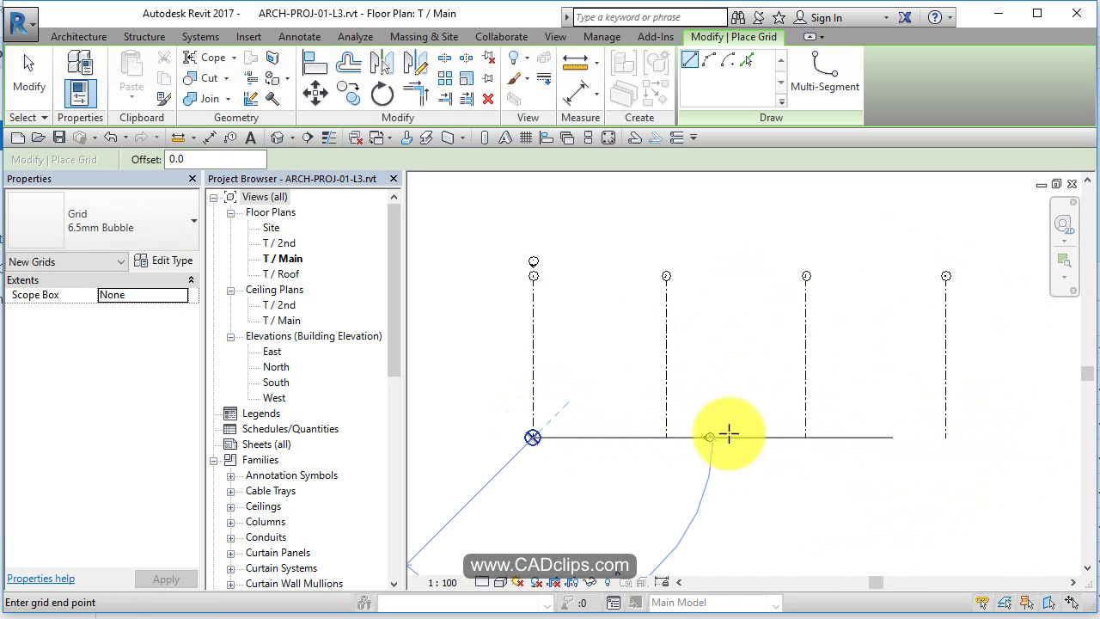
pyautogui.click(994, 437)
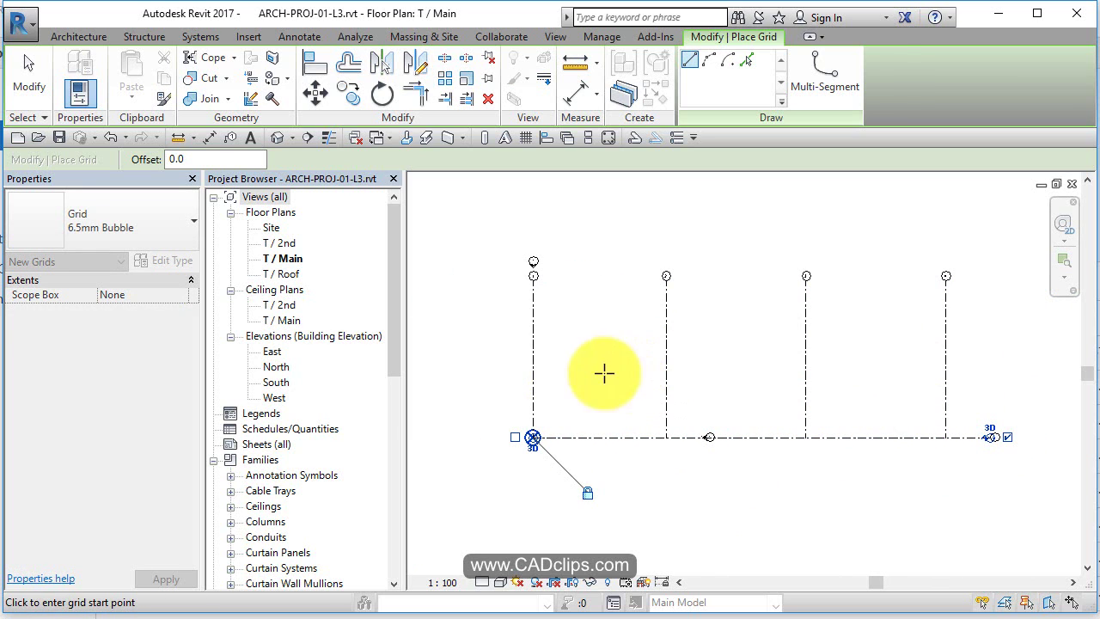
# Draw two more horizontal grid lines, one crossing the vertical grids midway and one about 17000 mm above it, past their bubbles.
pyautogui.click(511, 339)
pyautogui.click(1002, 338)
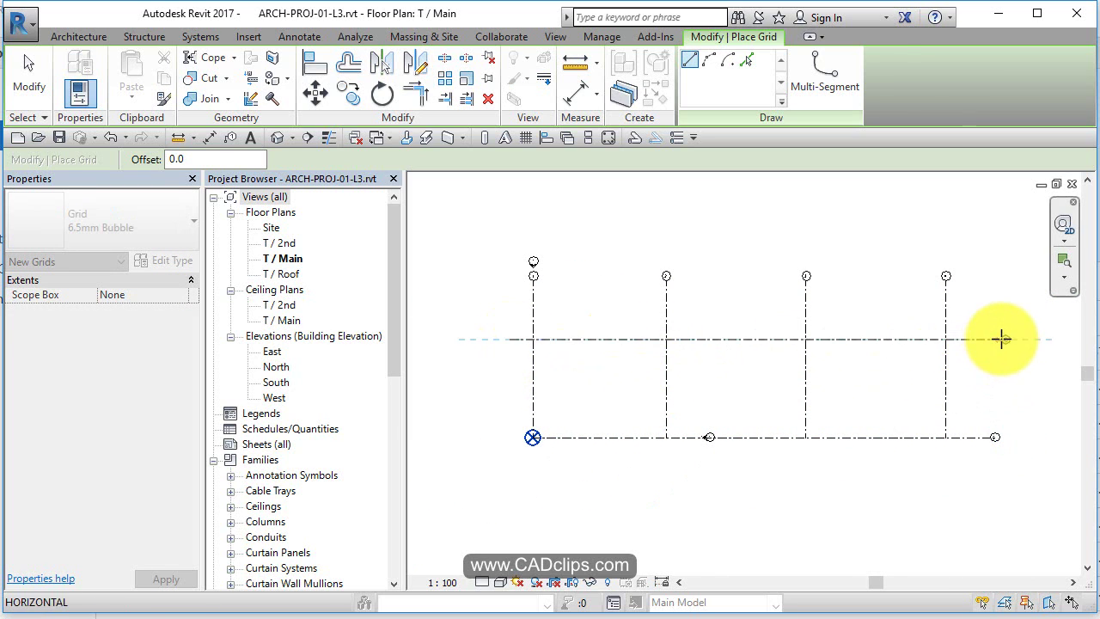
pyautogui.click(509, 219)
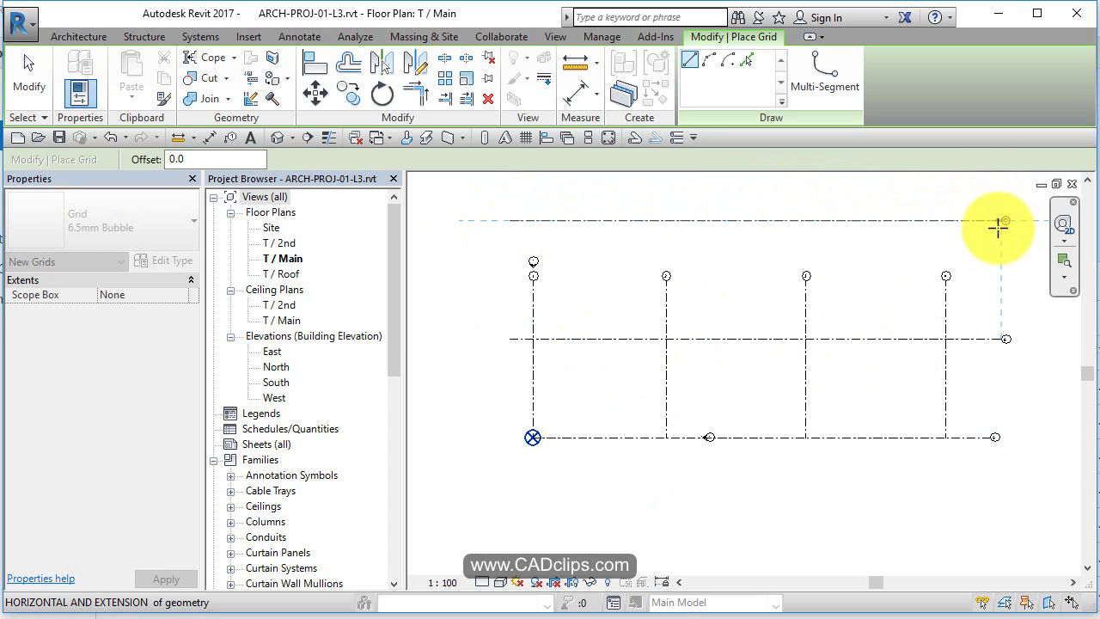
pyautogui.click(1000, 222)
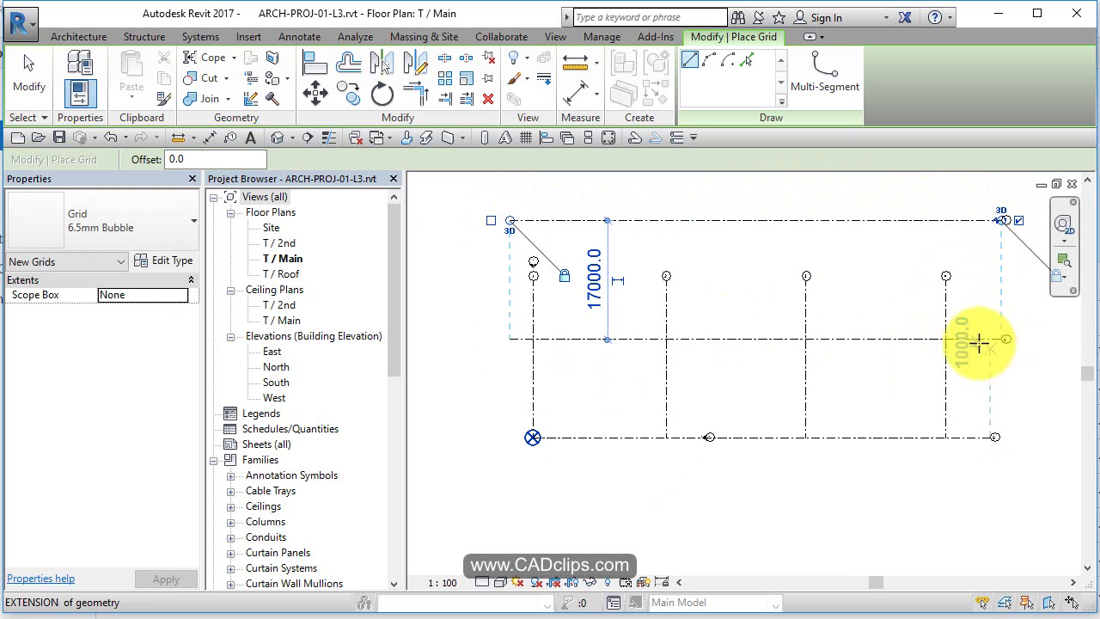
pyautogui.press('Escape')
pyautogui.press('Escape')
# Try deleting the uppermost horizontal grid line and undo the deletion.
pyautogui.click(905, 223)
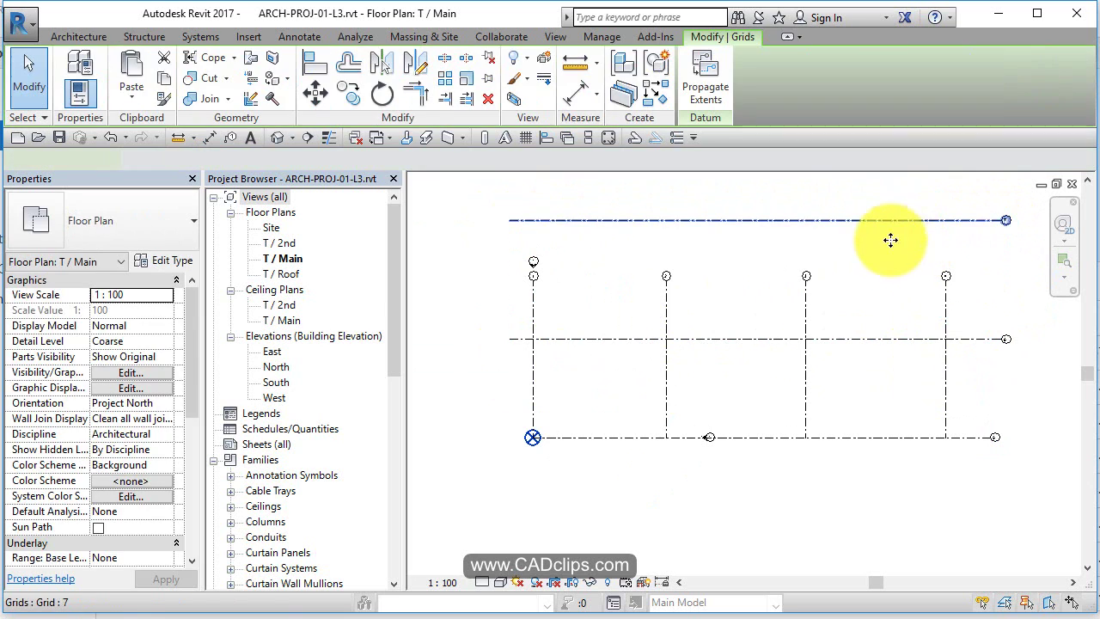
pyautogui.press('Delete')
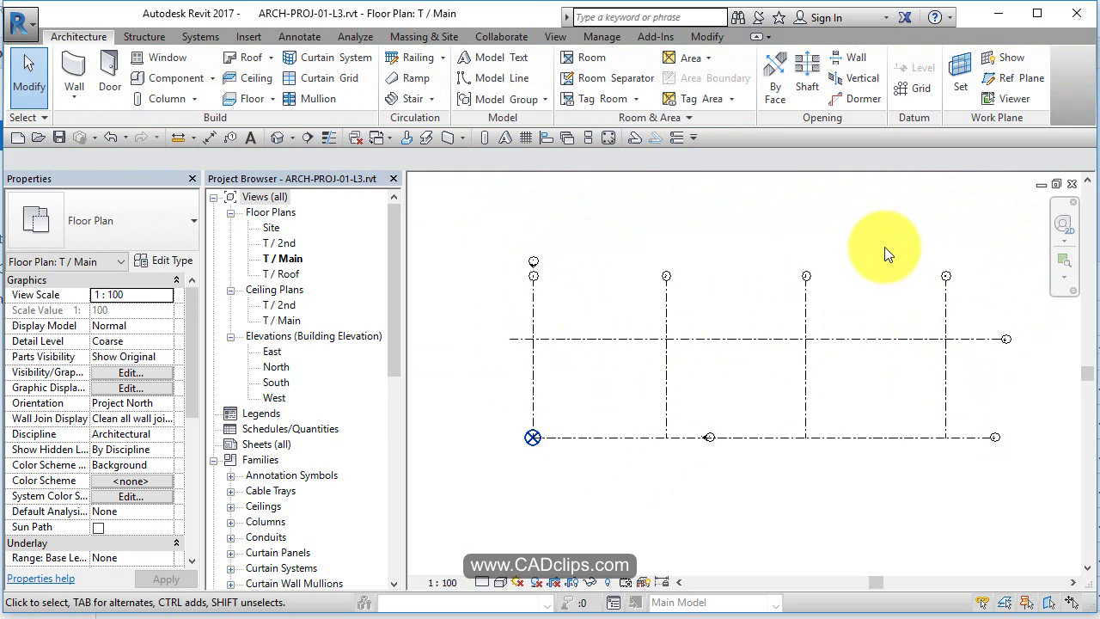
pyautogui.click(111, 137)
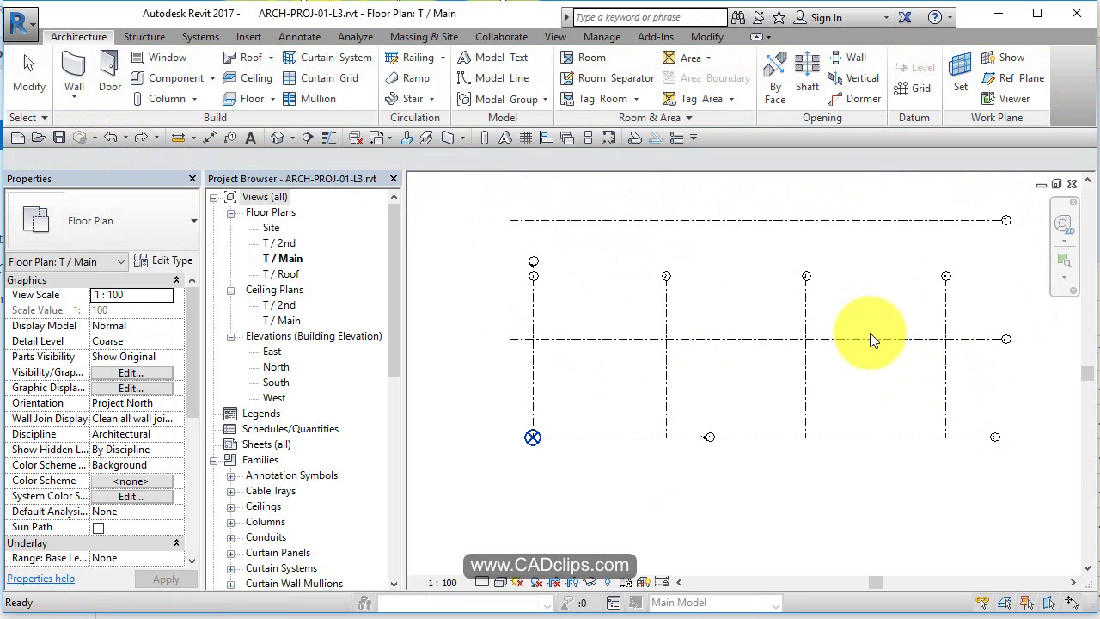
# Extend the aligned vertical grid lines upward so that their bubbles sit above the uppermost horizontal grid line.
pyautogui.click(535, 290)
pyautogui.scroll(4, 539, 278)
pyautogui.moveTo(535, 284); pyautogui.dragTo(559, 426, button='middle')
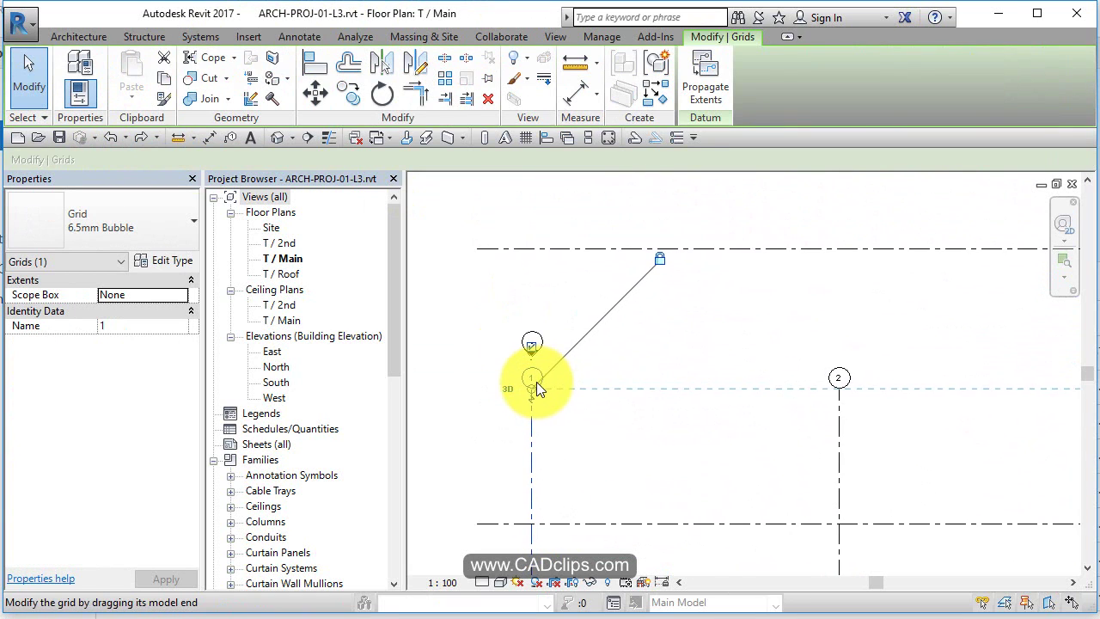
pyautogui.moveTo(531, 386); pyautogui.dragTo(571, 211)
pyautogui.click(684, 340)
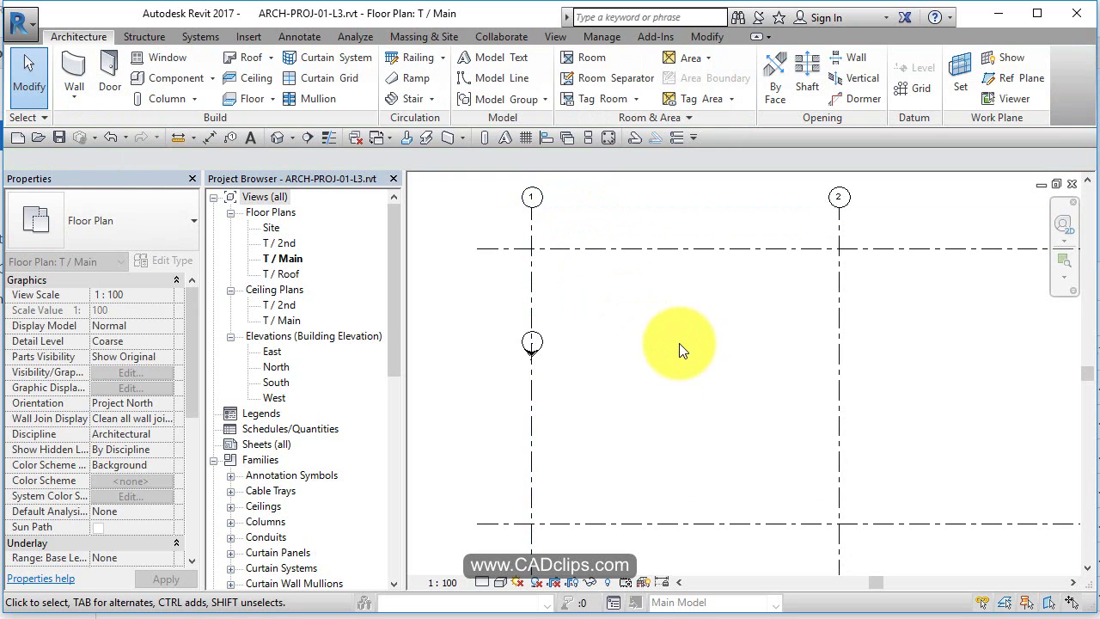
# Place an aligned dimension string across vertical grid lines 1 to 4, between their bubbles and the uppermost horizontal grid line.
pyautogui.scroll(-4, 692, 361)
pyautogui.moveTo(695, 368); pyautogui.dragTo(641, 348, button='middle')
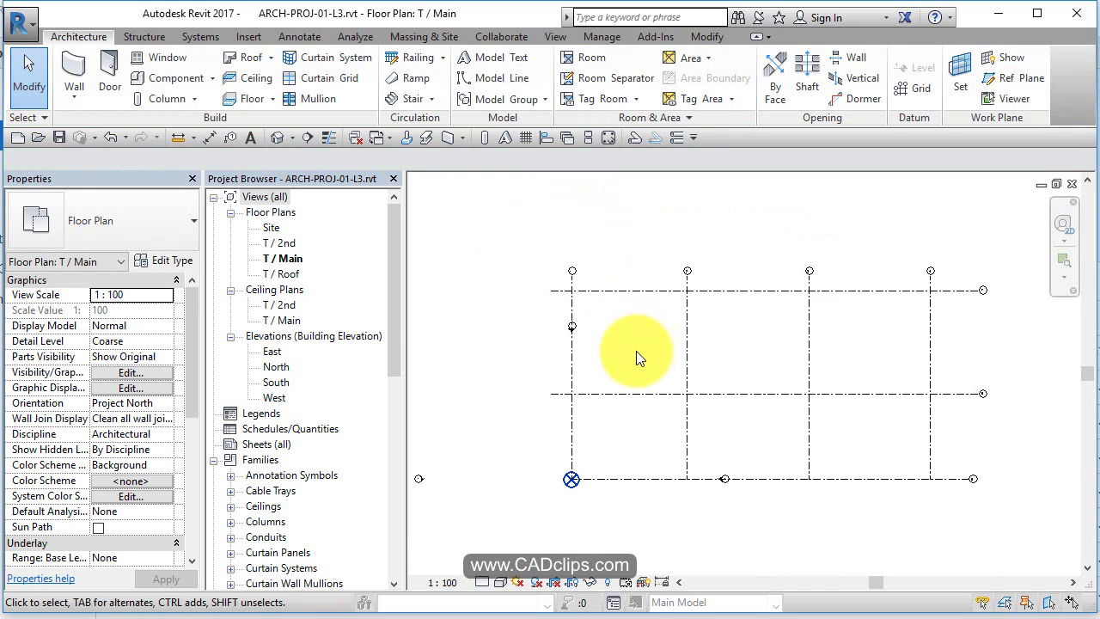
pyautogui.click(210, 136)
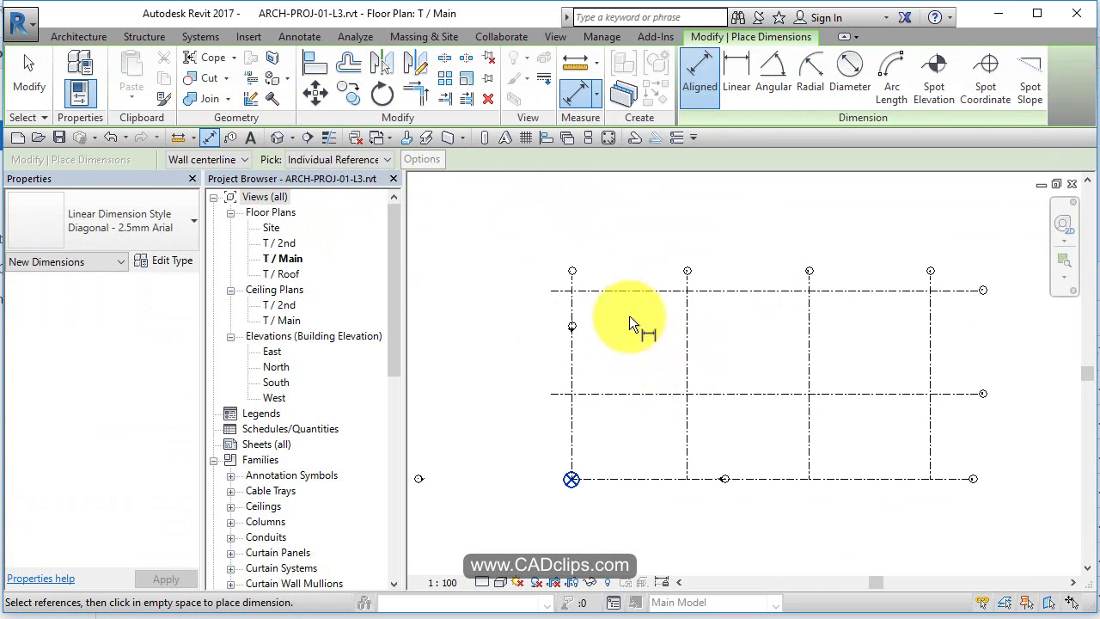
pyautogui.click(574, 303)
pyautogui.click(686, 304)
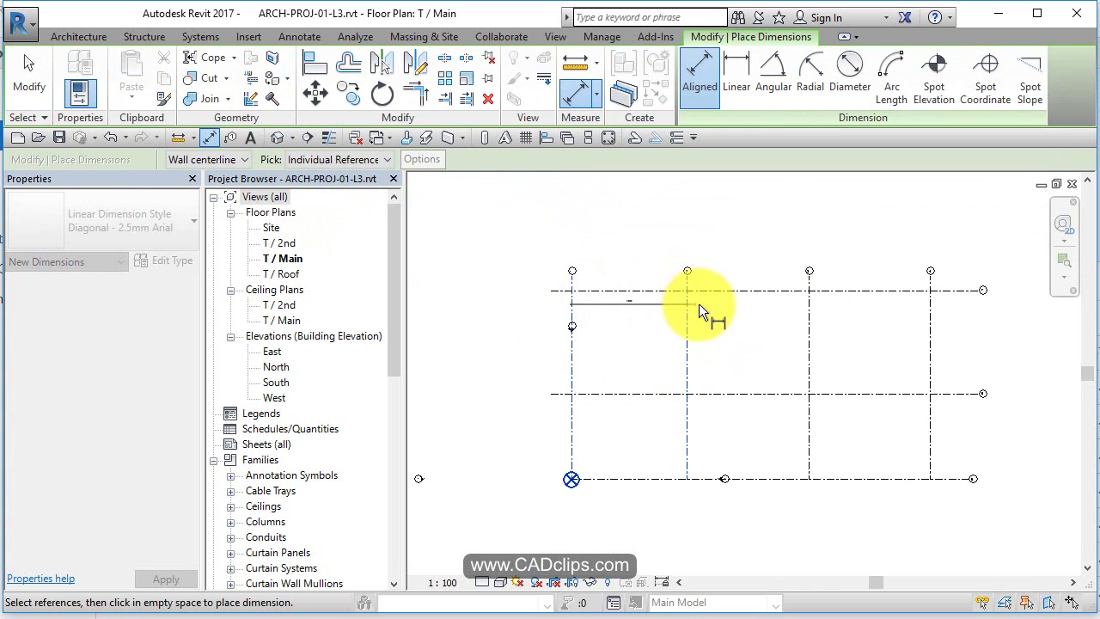
pyautogui.click(810, 322)
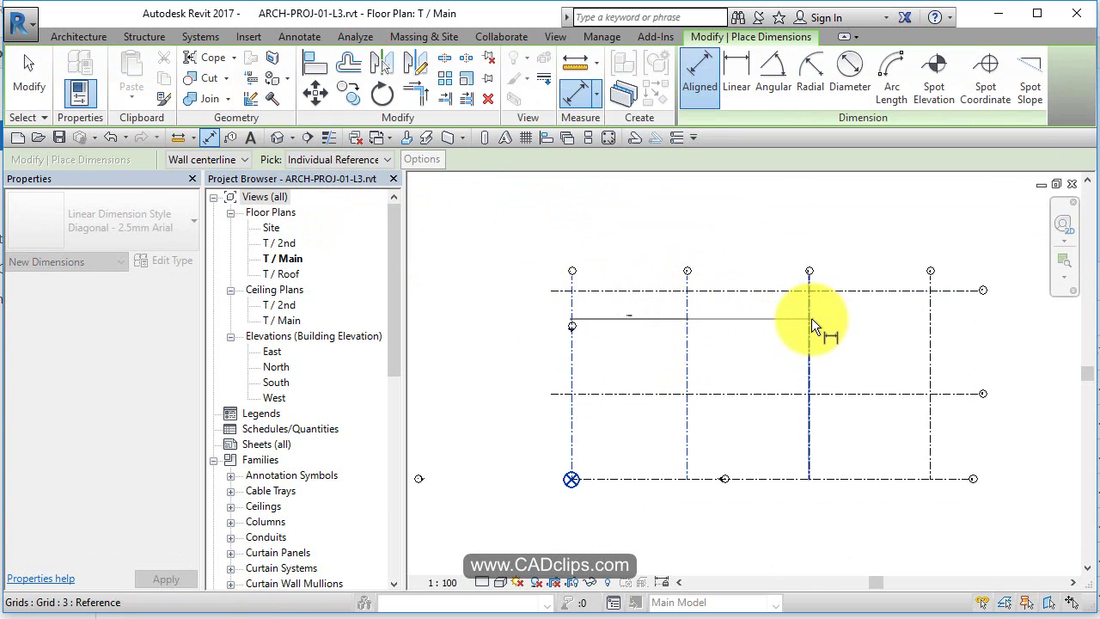
pyautogui.click(928, 318)
pyautogui.scroll(3, 880, 281)
pyautogui.scroll(2, 878, 285)
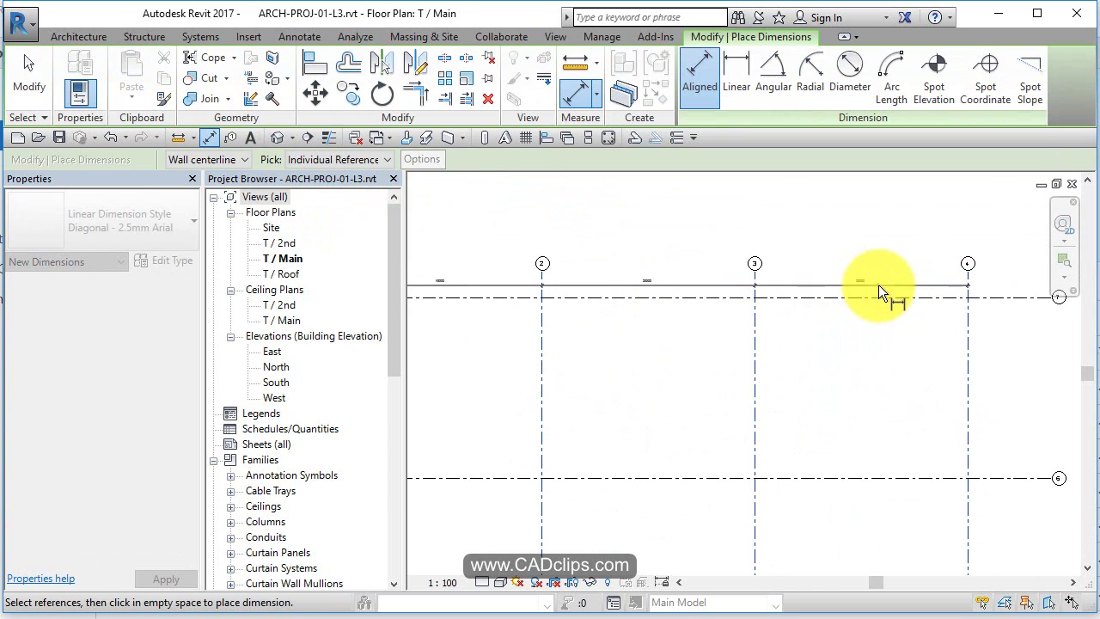
pyautogui.click(879, 284)
pyautogui.scroll(-2, 808, 328)
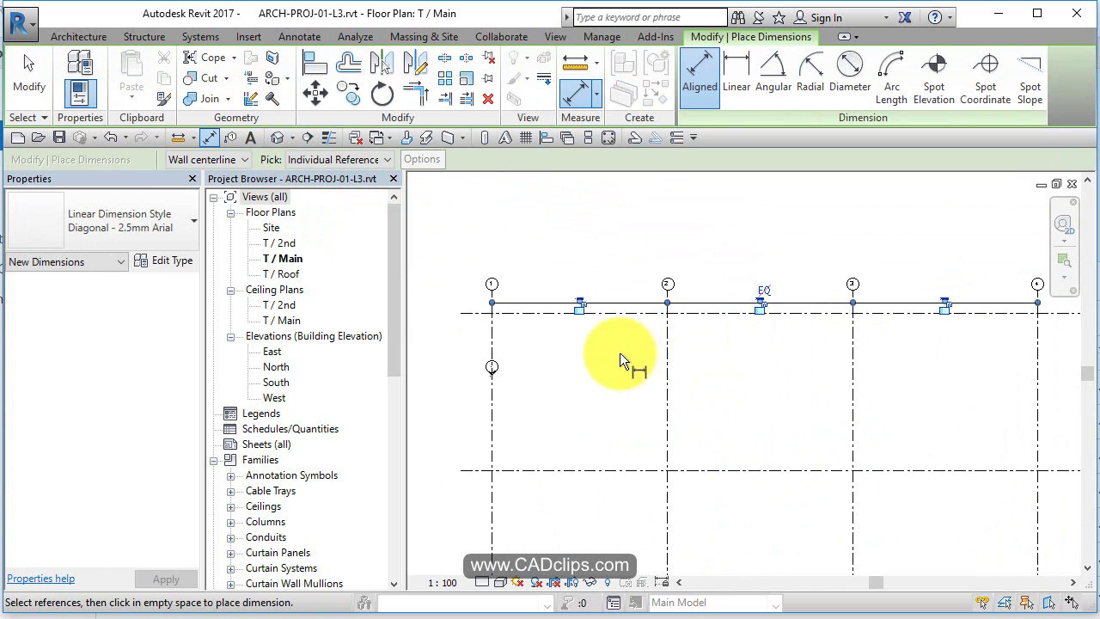
pyautogui.press('Escape')
pyautogui.press('Escape')
# Set the spacing between vertical grid lines 1 and 2 to 20000 by repositioning grid line 2.
pyautogui.moveTo(614, 391); pyautogui.dragTo(535, 176, button='middle')
pyautogui.moveTo(1035, 440); pyautogui.dragTo(983, 457, button='middle')
pyautogui.moveTo(902, 333); pyautogui.dragTo(958, 482, button='middle')
pyautogui.scroll(-1, 950, 472)
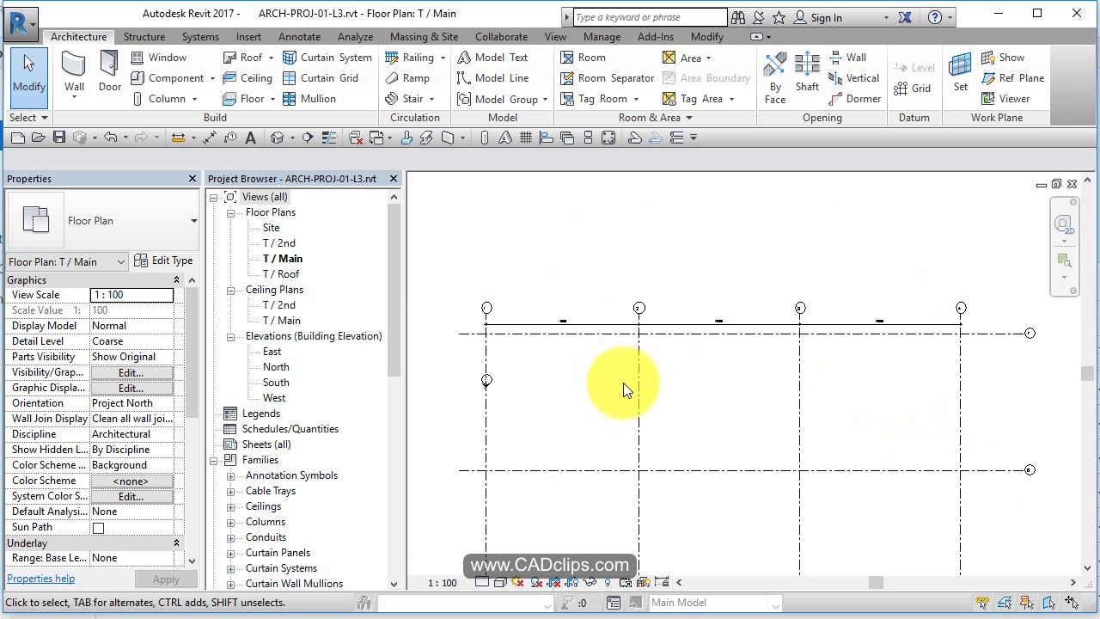
pyautogui.scroll(2, 546, 365)
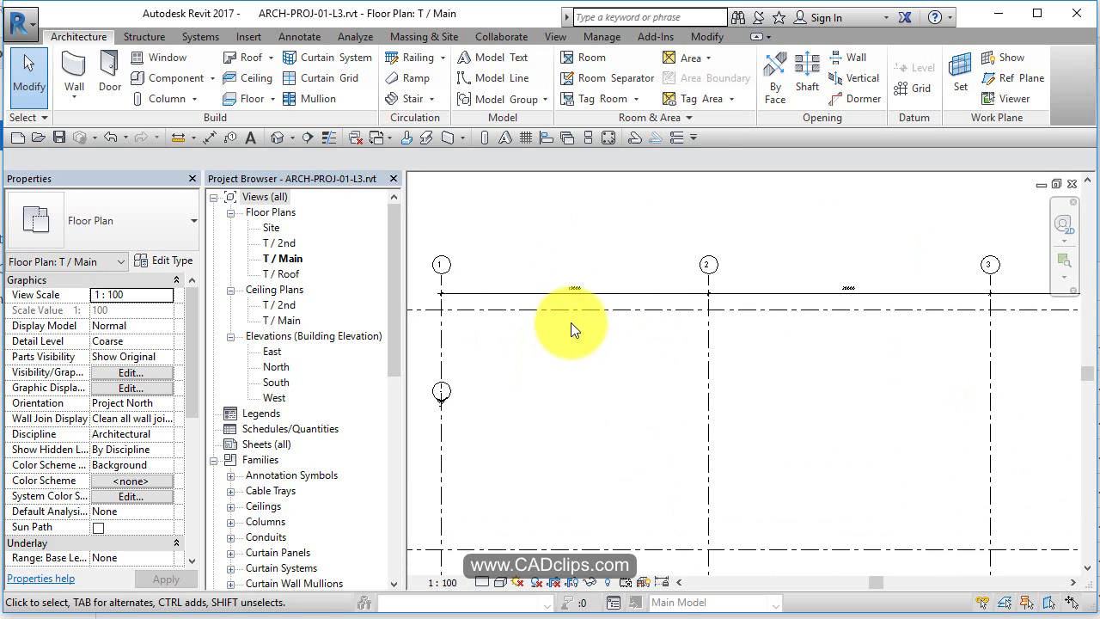
pyautogui.moveTo(626, 333); pyautogui.dragTo(727, 344, button='middle')
pyautogui.scroll(4, 582, 283)
pyautogui.scroll(-3, 574, 285)
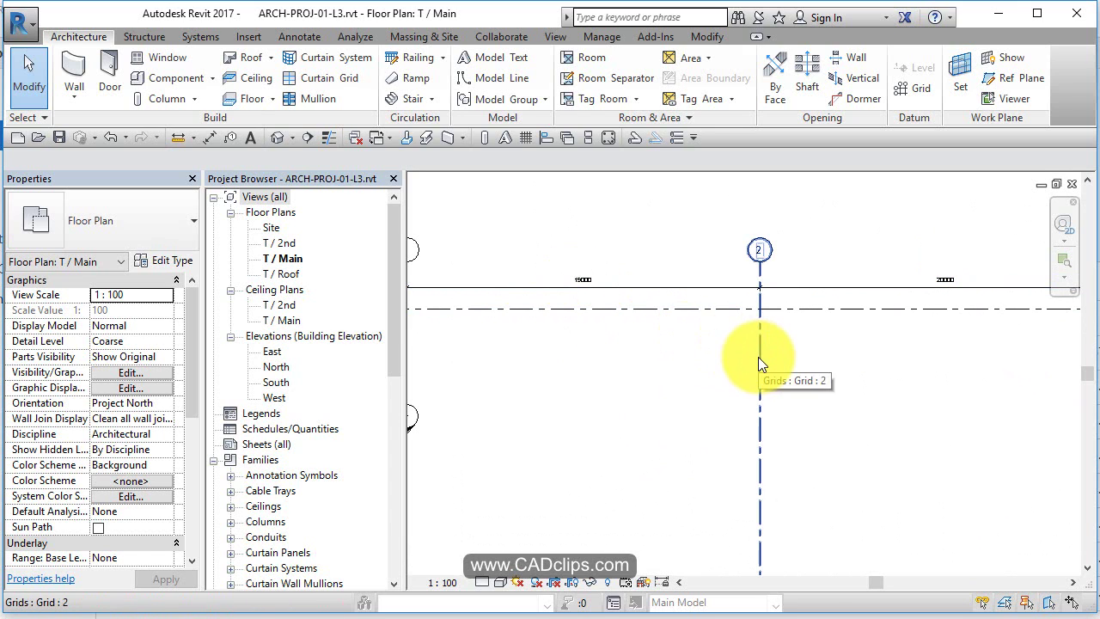
pyautogui.click(758, 357)
pyautogui.click(582, 275)
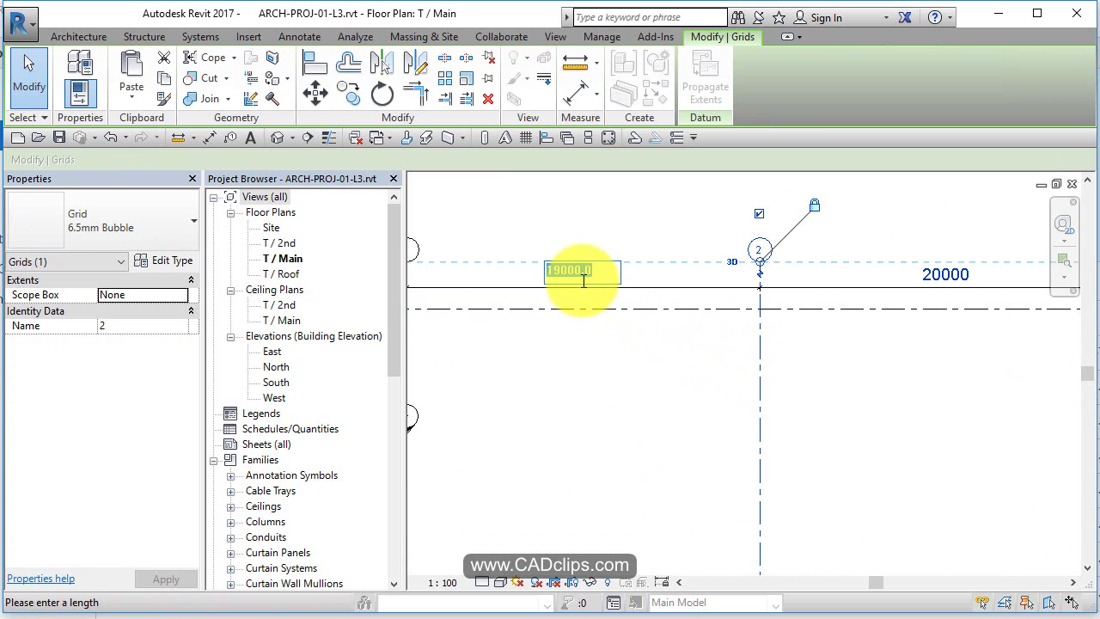
pyautogui.write('20M')
pyautogui.press('Return')
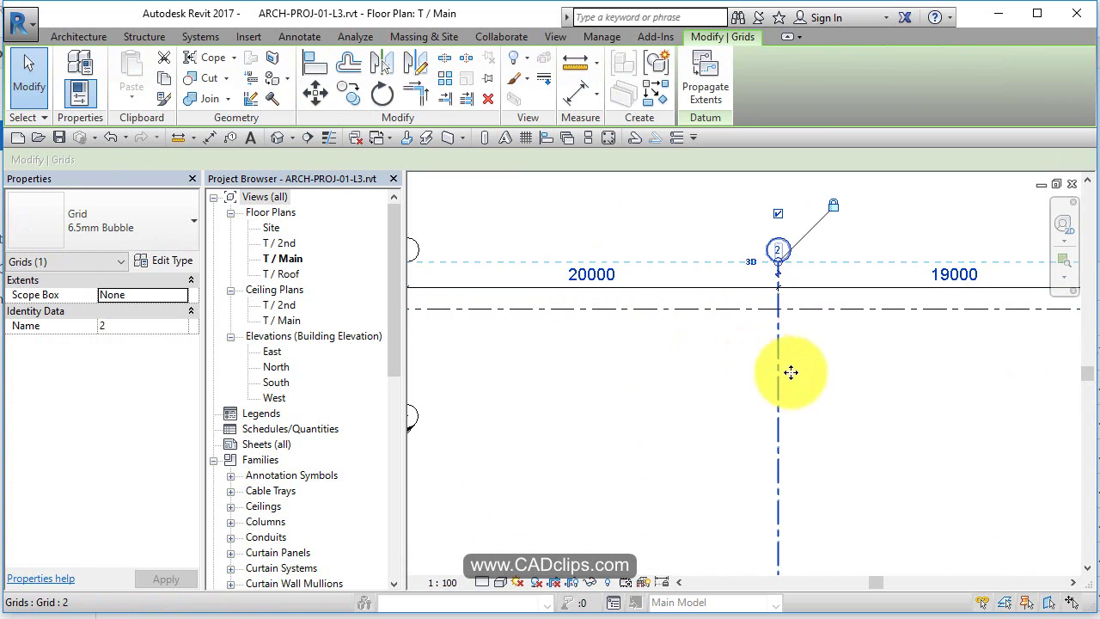
pyautogui.click(804, 370)
# Set the spacing between vertical grid lines 2 and 3 to 20000 by repositioning grid line 3.
pyautogui.moveTo(804, 371); pyautogui.dragTo(405, 364, button='middle')
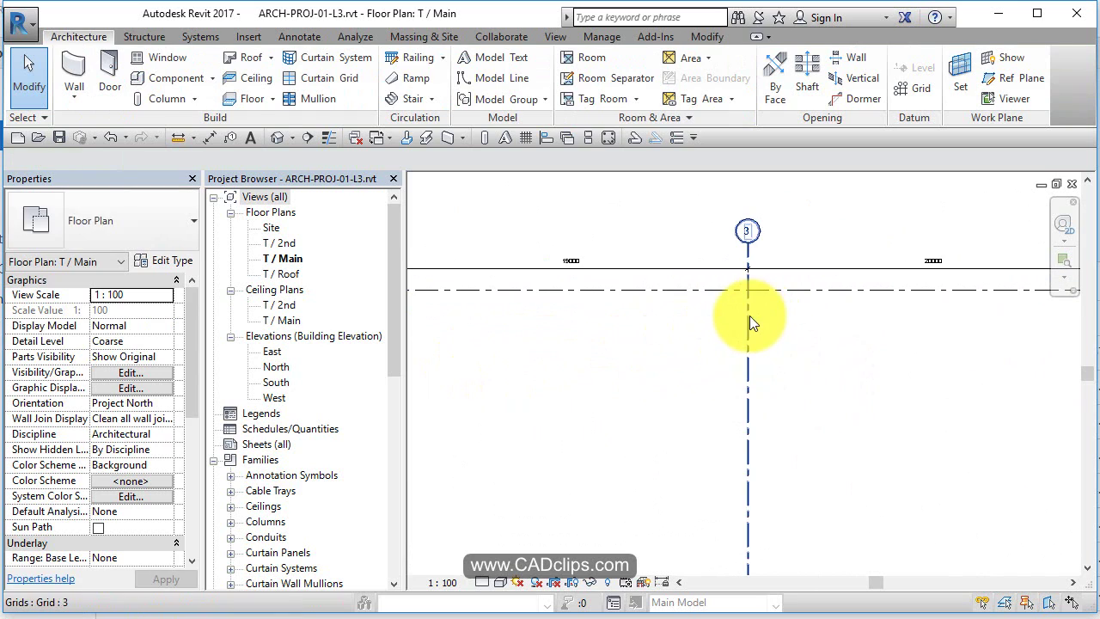
pyautogui.click(749, 317)
pyautogui.click(570, 255)
pyautogui.write('20')
pyautogui.press('Return')
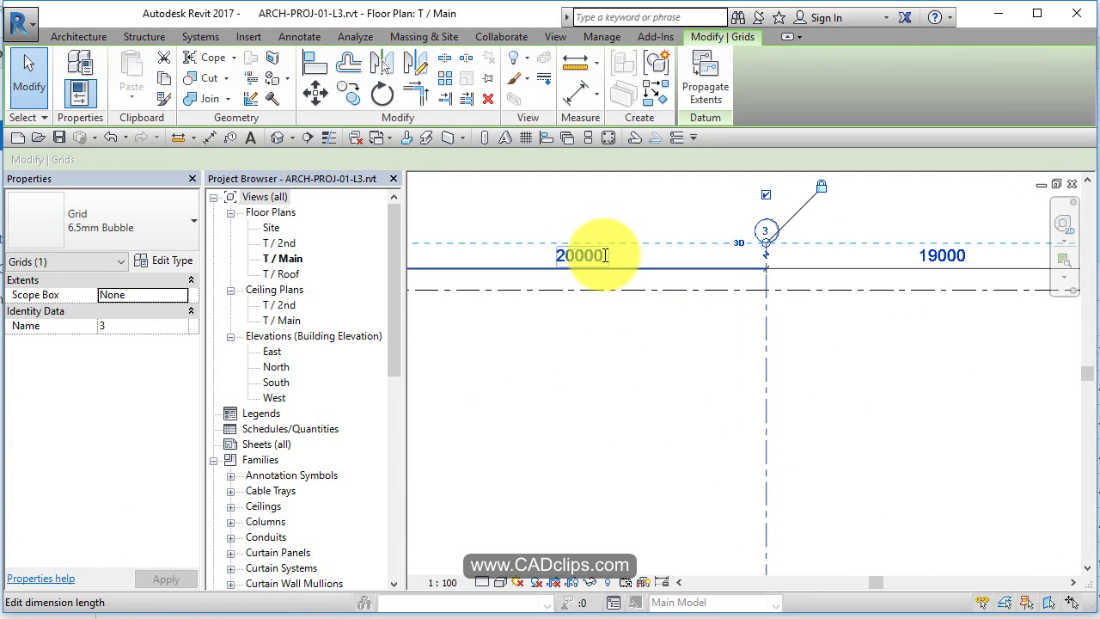
pyautogui.click(963, 378)
# Reposition vertical grid line 4 so that it is 30000 from grid line 3.
pyautogui.moveTo(963, 377); pyautogui.dragTo(744, 411, button='middle')
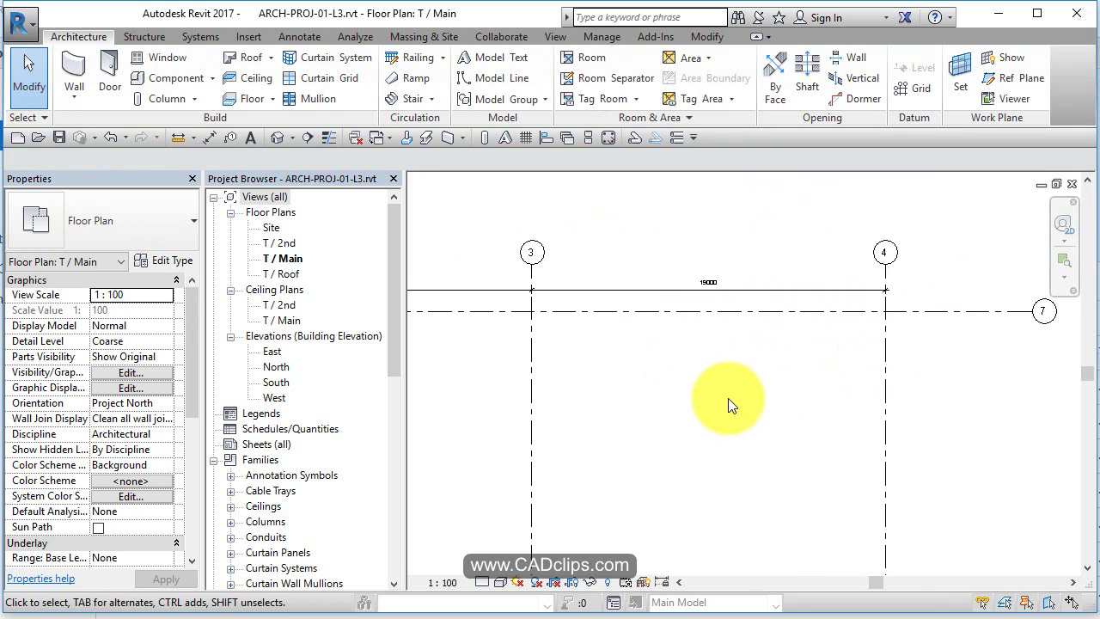
pyautogui.click(886, 328)
pyautogui.click(707, 277)
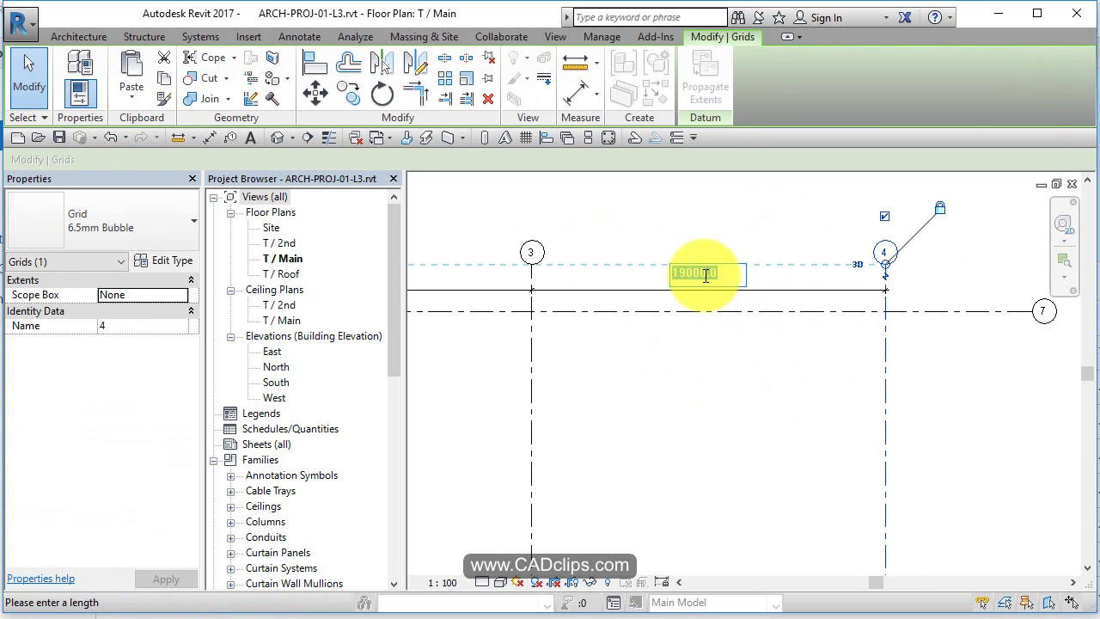
pyautogui.press('Return')
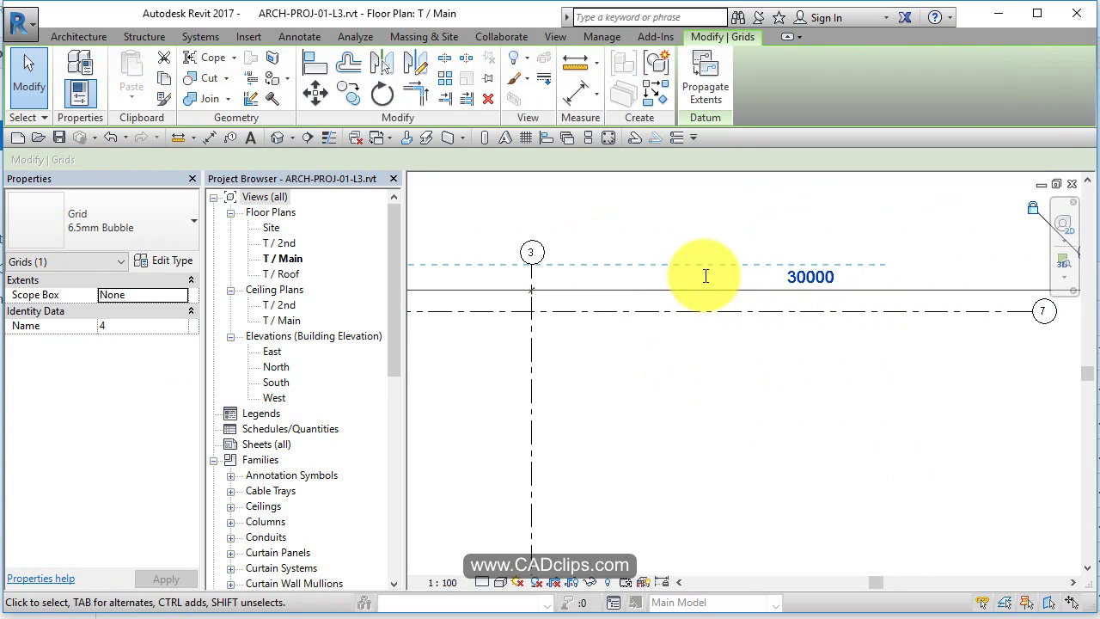
pyautogui.scroll(-4, 649, 269)
pyautogui.scroll(-3, 765, 306)
pyautogui.moveTo(772, 306); pyautogui.dragTo(824, 276, button='middle')
pyautogui.press('Escape')
# Extend the two upper horizontal grid lines past vertical grid line 4 so that their bubbles sit beyond it.
pyautogui.click(861, 246)
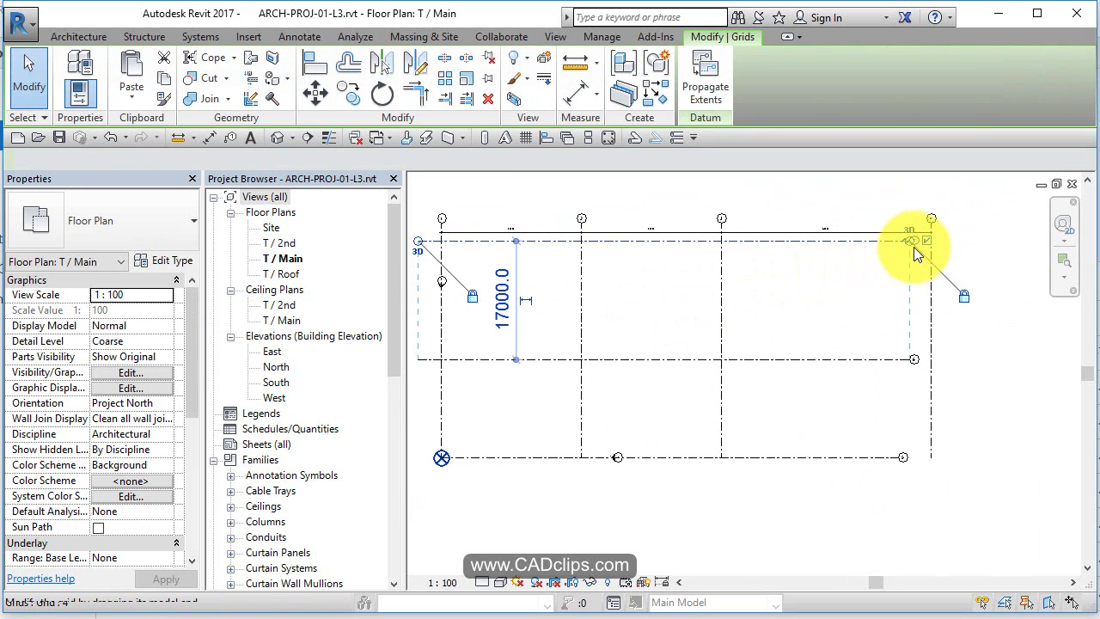
pyautogui.scroll(3, 913, 247)
pyautogui.moveTo(900, 228); pyautogui.dragTo(1006, 255)
pyautogui.moveTo(1006, 255); pyautogui.dragTo(729, 311, button='middle')
pyautogui.moveTo(749, 272); pyautogui.dragTo(835, 286)
# Place an aligned dimension string across the three horizontal grid lines, between grid line 4 and the bubbles of the upper two.
pyautogui.click(577, 86)
pyautogui.click(778, 273)
pyautogui.scroll(-2, 772, 353)
pyautogui.moveTo(773, 376); pyautogui.dragTo(797, 227, button='middle')
pyautogui.click(811, 397)
pyautogui.moveTo(818, 529); pyautogui.dragTo(792, 306, button='middle')
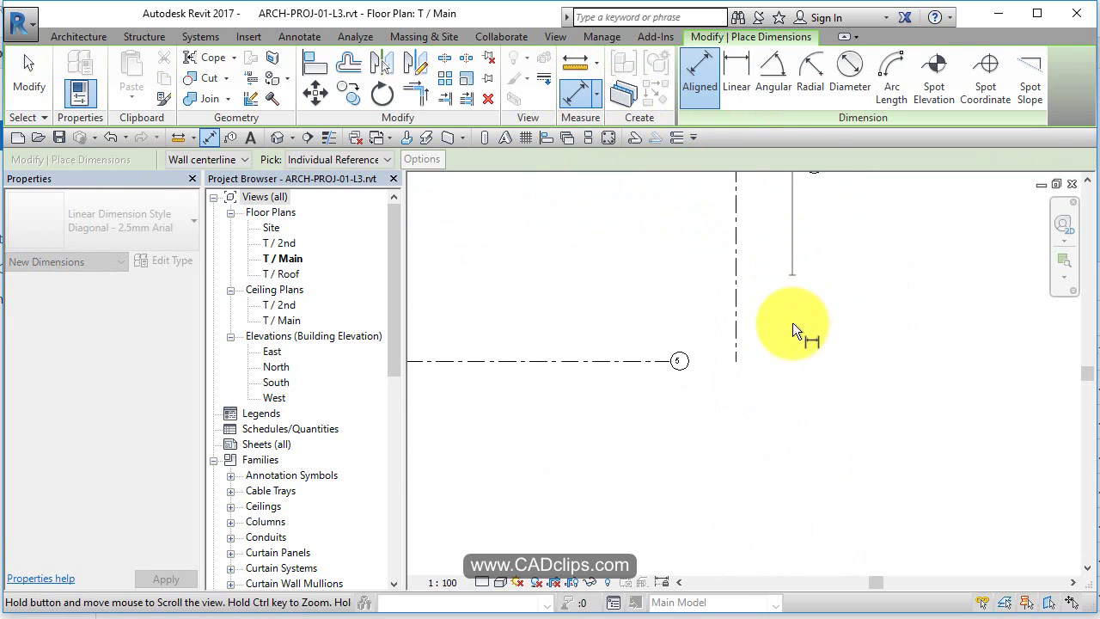
pyautogui.click(642, 360)
pyautogui.scroll(-2, 792, 376)
pyautogui.moveTo(792, 377); pyautogui.dragTo(812, 487, button='middle')
pyautogui.click(803, 484)
pyautogui.click(803, 484)
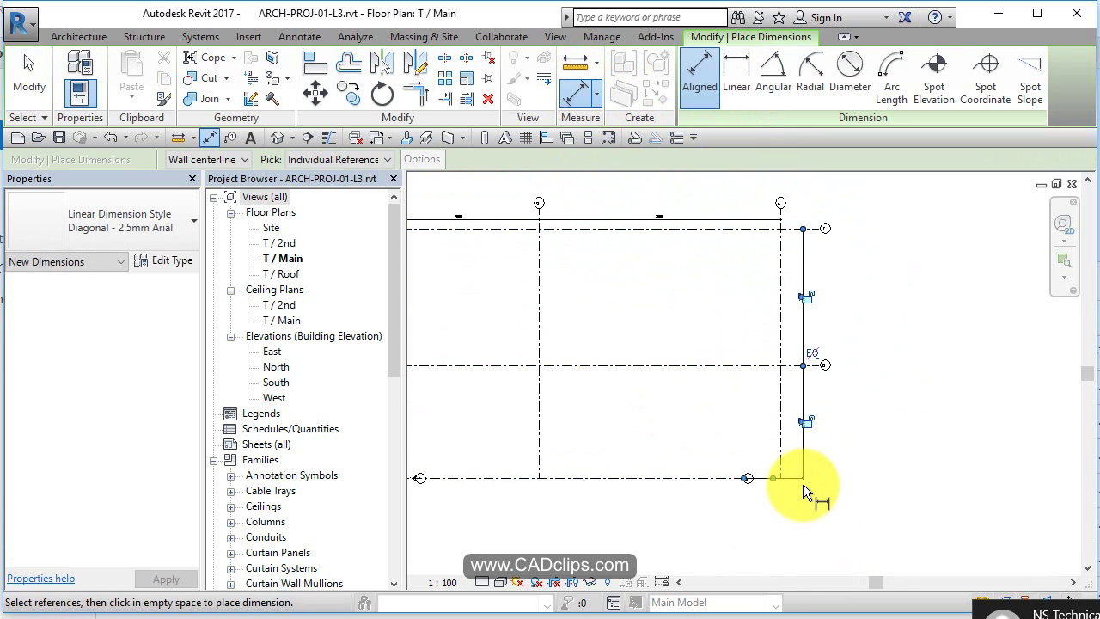
pyautogui.click(29, 78)
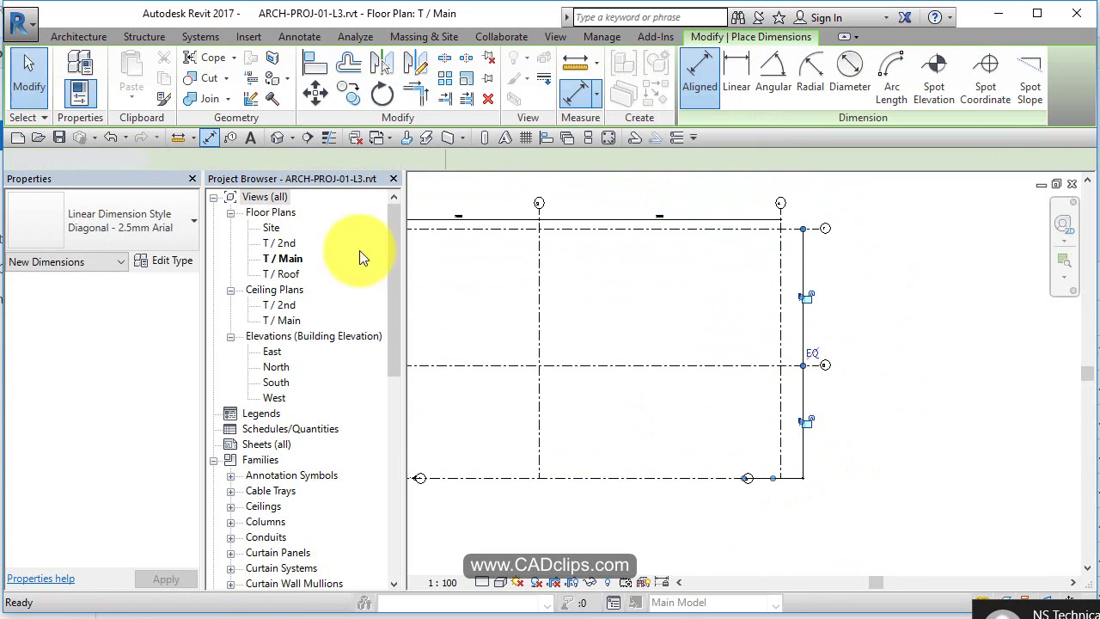
# Extend the lowest horizontal grid line past vertical grid line 4 until its bubble aligns with the two bubbles above.
pyautogui.click(717, 481)
pyautogui.click(718, 479)
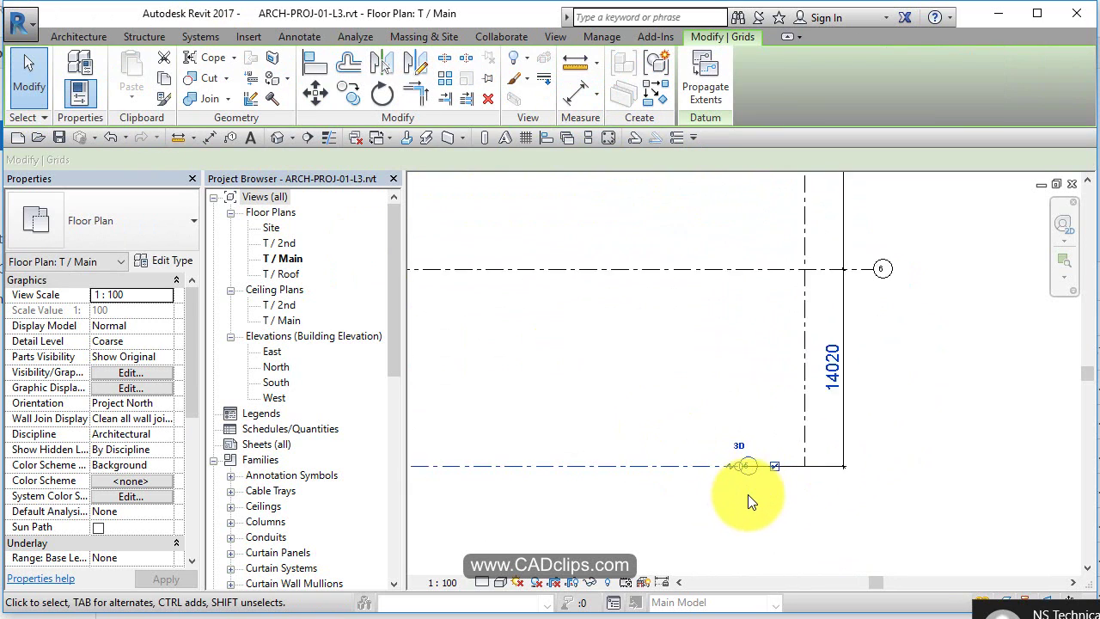
pyautogui.scroll(2, 747, 494)
pyautogui.moveTo(748, 494); pyautogui.dragTo(626, 442, button='middle')
pyautogui.moveTo(603, 430); pyautogui.dragTo(819, 442)
pyautogui.scroll(-4, 807, 435)
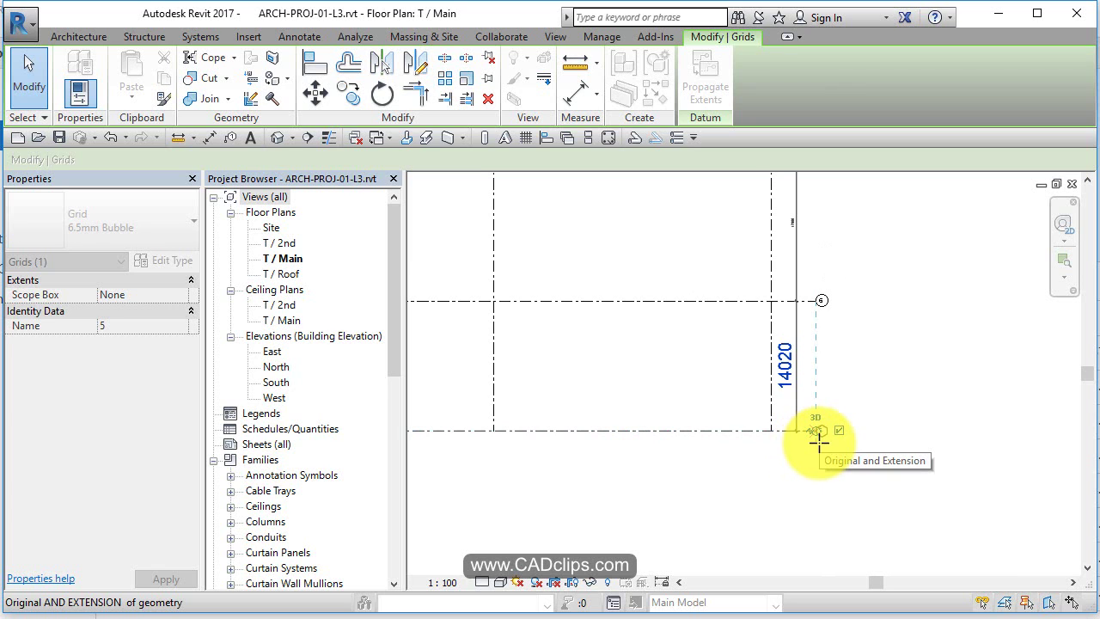
pyautogui.click(819, 515)
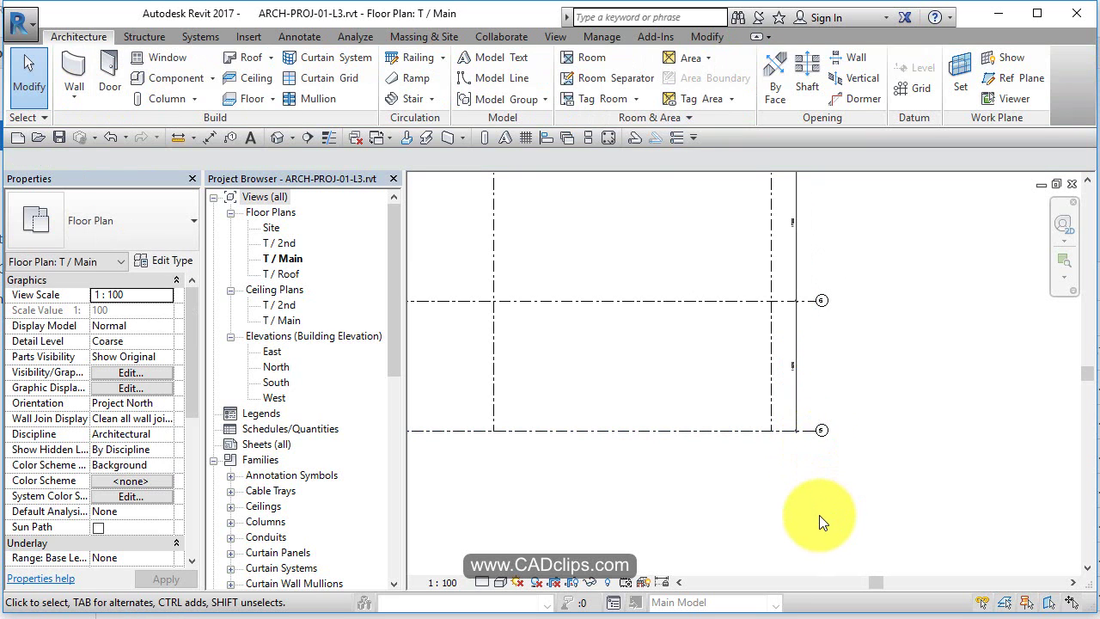
# Set the spacing between the lowest and middle horizontal grid lines to 20000 by repositioning the middle one.
pyautogui.scroll(-1, 819, 515)
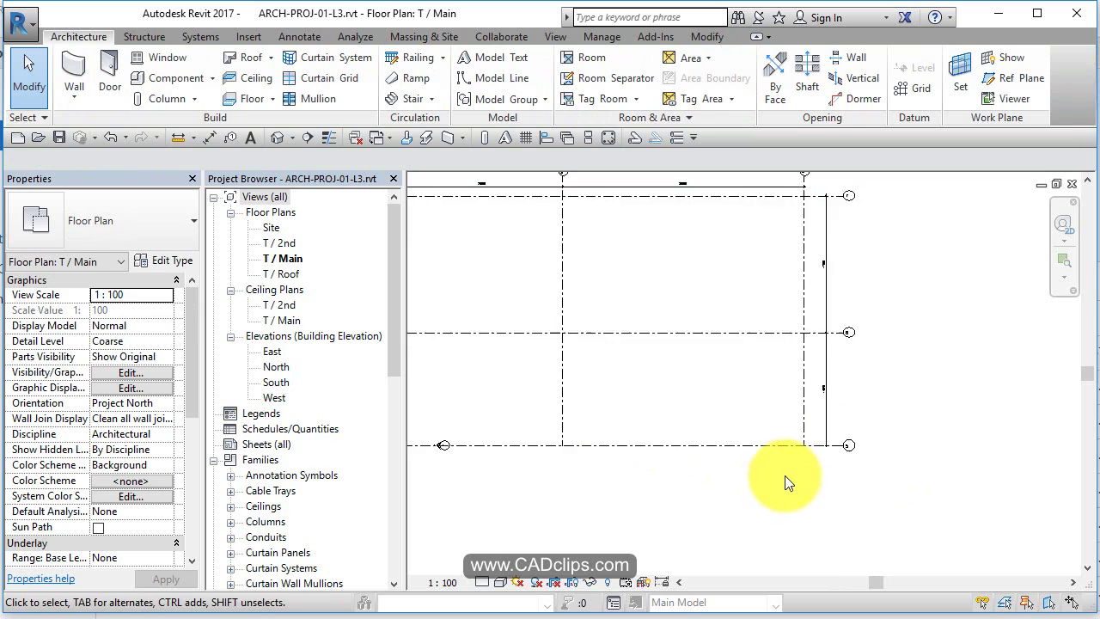
pyautogui.scroll(5, 785, 476)
pyautogui.scroll(-4, 890, 457)
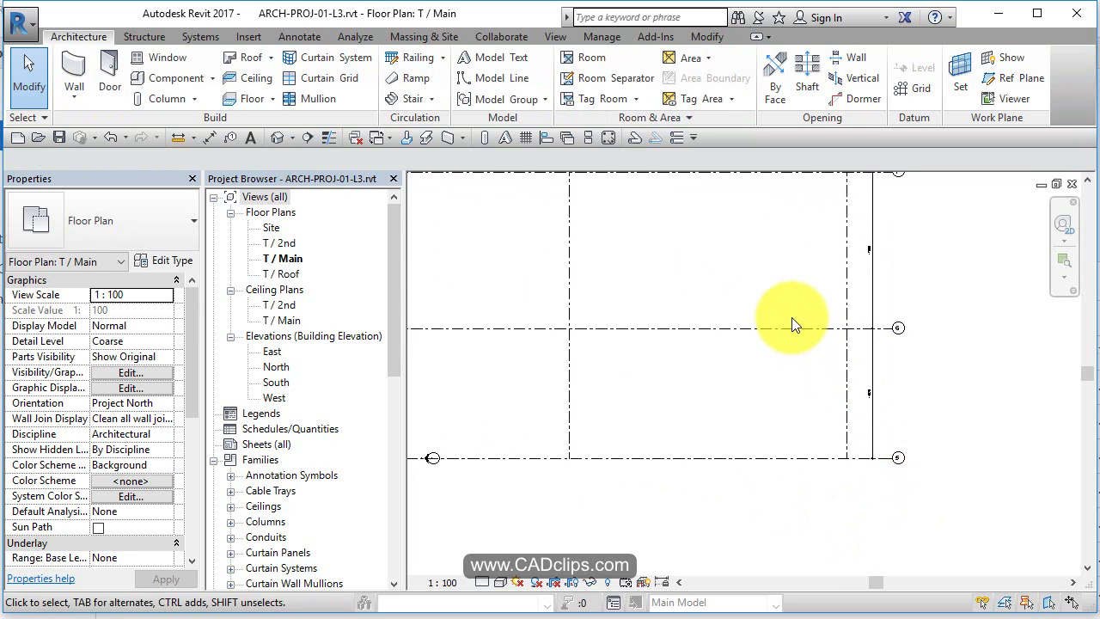
pyautogui.click(785, 327)
pyautogui.click(862, 389)
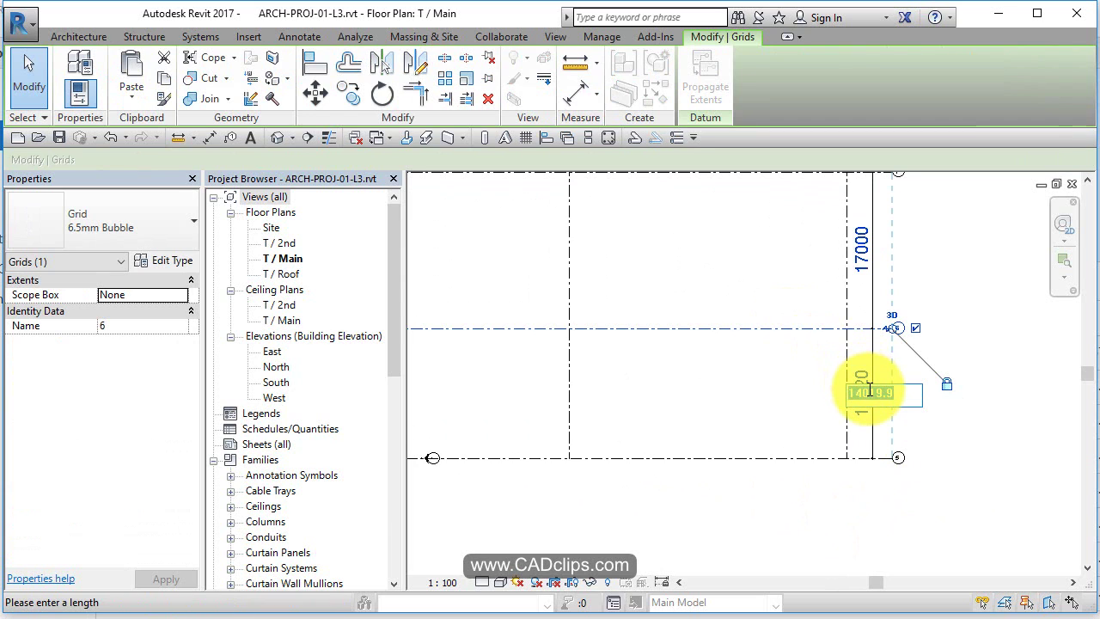
pyautogui.write('20000')
pyautogui.press('Return')
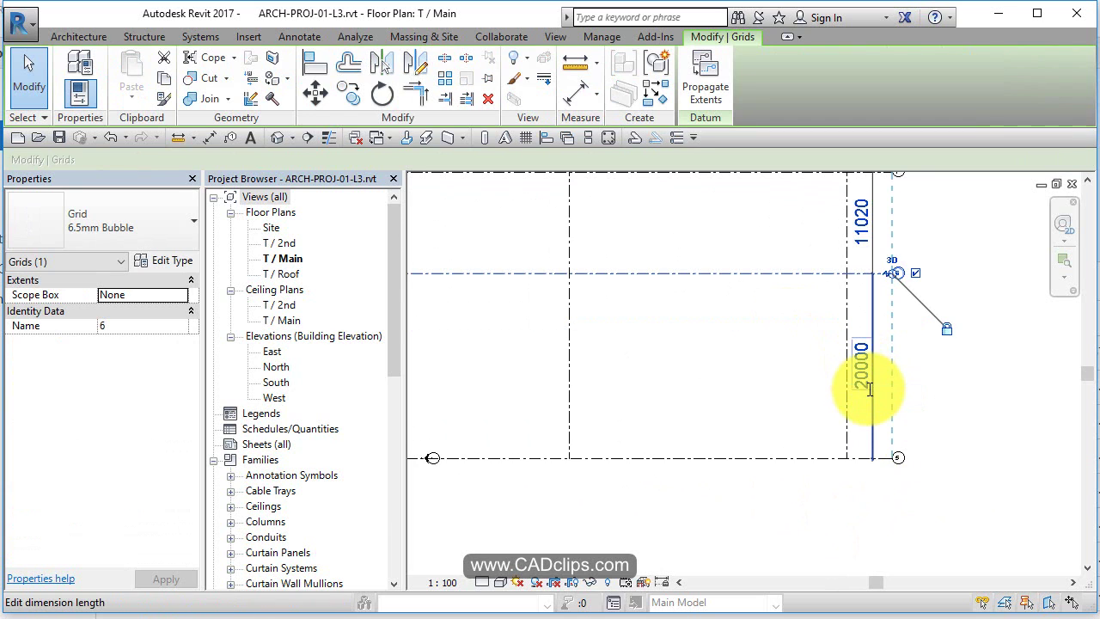
pyautogui.scroll(-2, 954, 313)
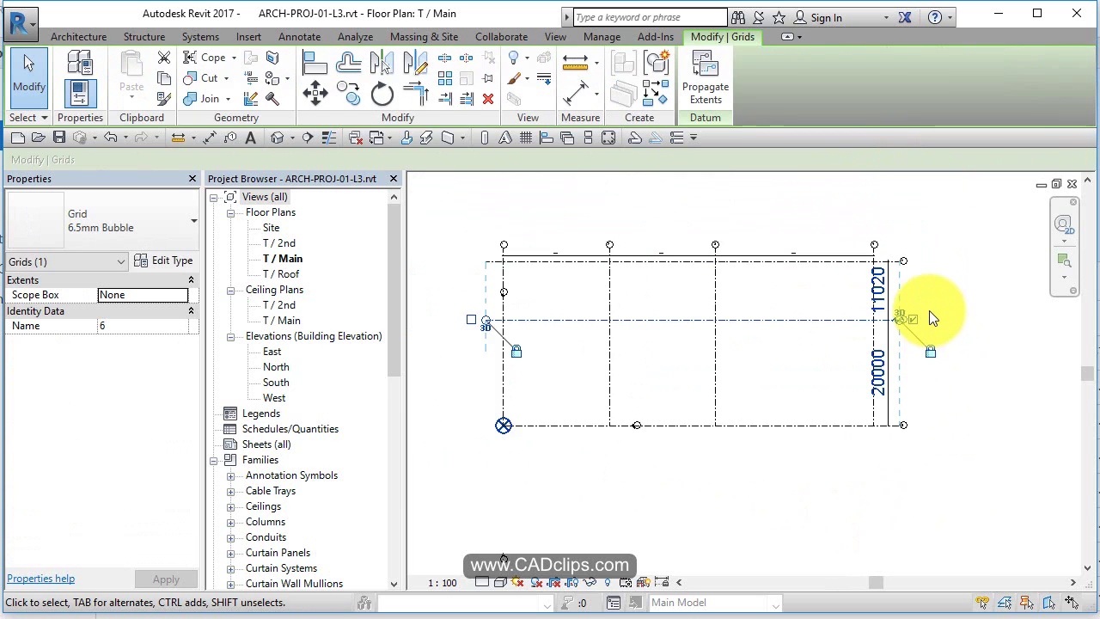
# Set the spacing between the middle and uppermost horizontal grid lines to 20000 by repositioning the uppermost one.
pyautogui.scroll(2, 929, 311)
pyautogui.press('Escape')
pyautogui.click(859, 240)
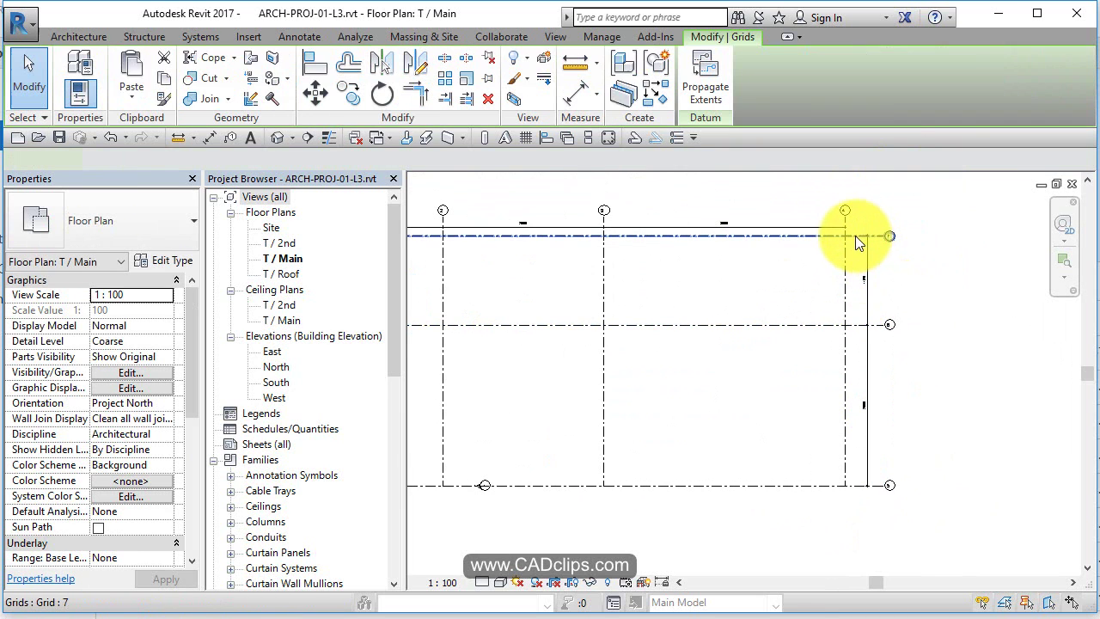
pyautogui.click(862, 274)
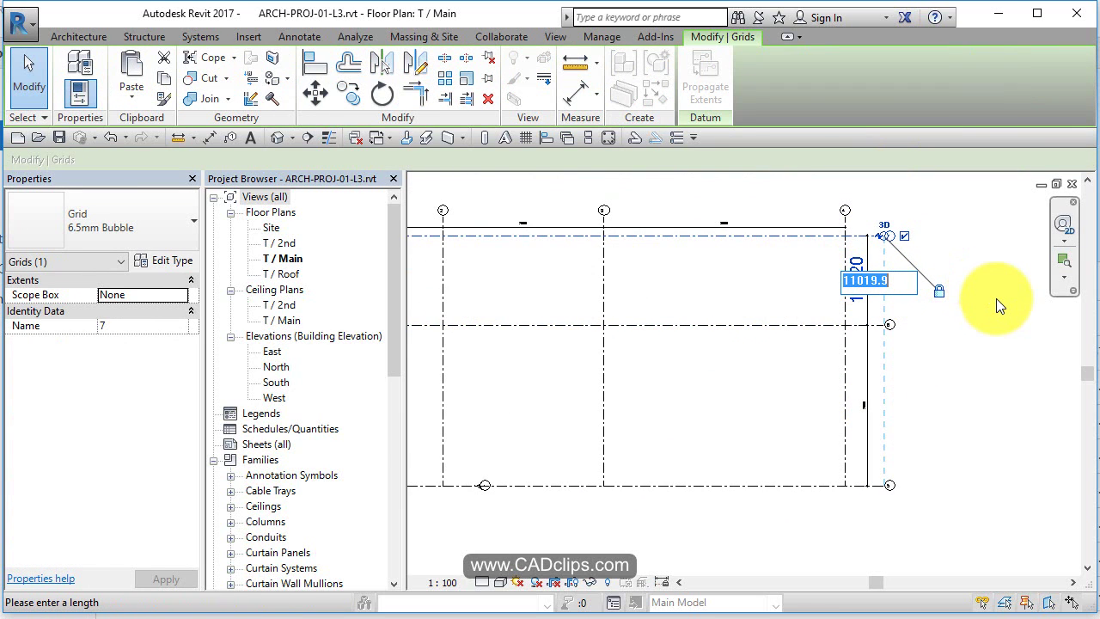
pyautogui.write('2000')
pyautogui.press('Return')
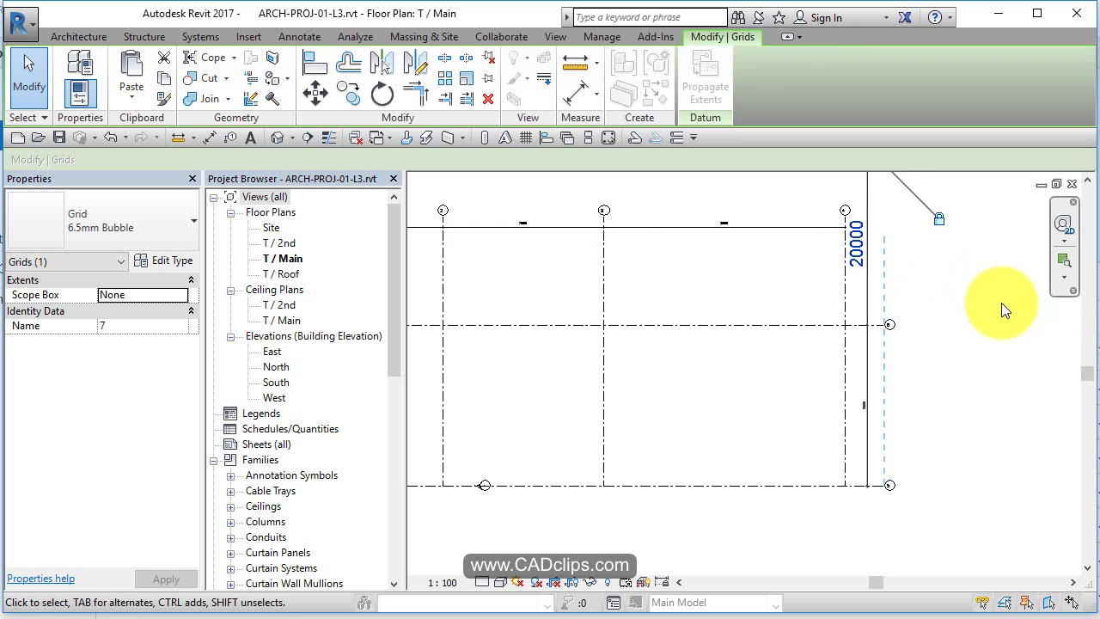
pyautogui.press('Escape')
# Extend the aligned vertical grid lines until their bubbles and dimension string clear the repositioned uppermost horizontal grid line.
pyautogui.scroll(-1, 988, 347)
pyautogui.moveTo(987, 347); pyautogui.dragTo(1032, 432, button='middle')
pyautogui.click(487, 336)
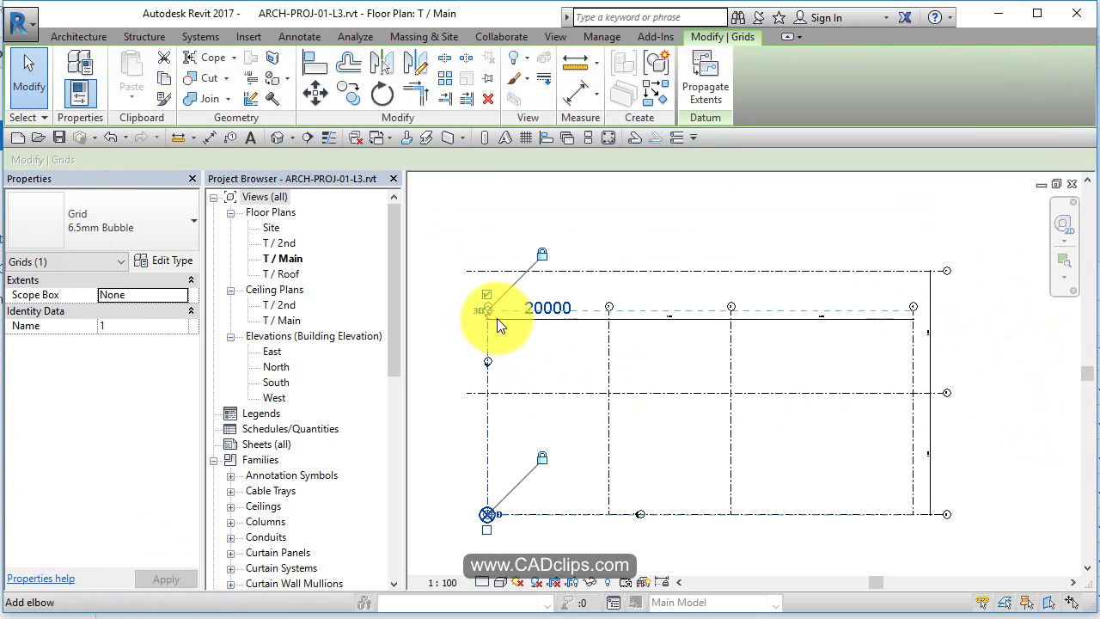
pyautogui.scroll(3, 497, 319)
pyautogui.moveTo(476, 304); pyautogui.dragTo(489, 179)
pyautogui.scroll(-3, 500, 247)
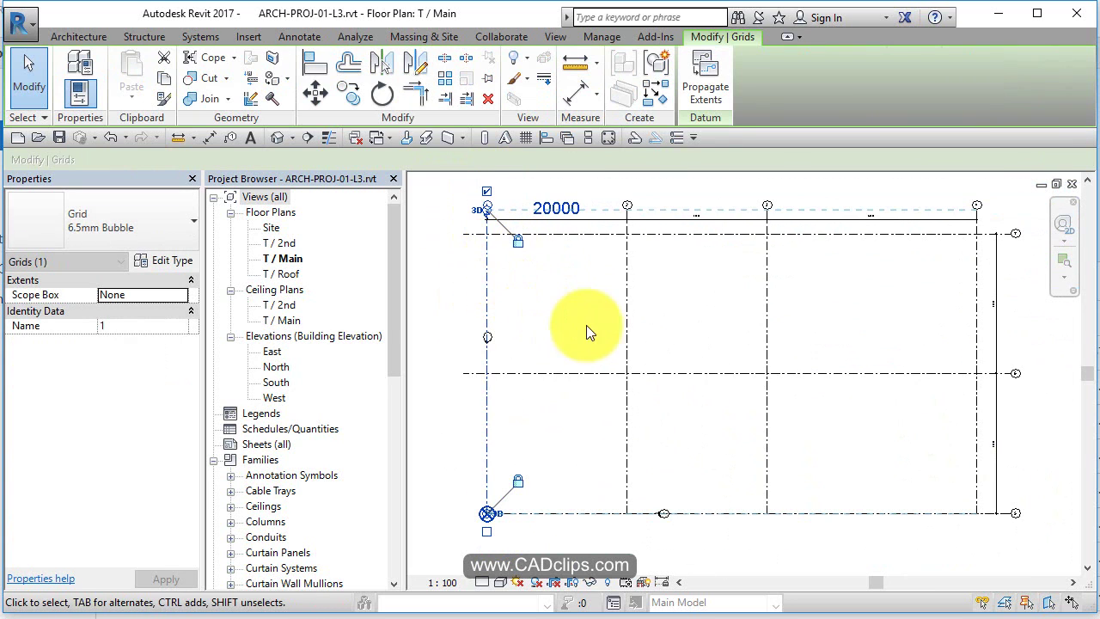
pyautogui.click(927, 393)
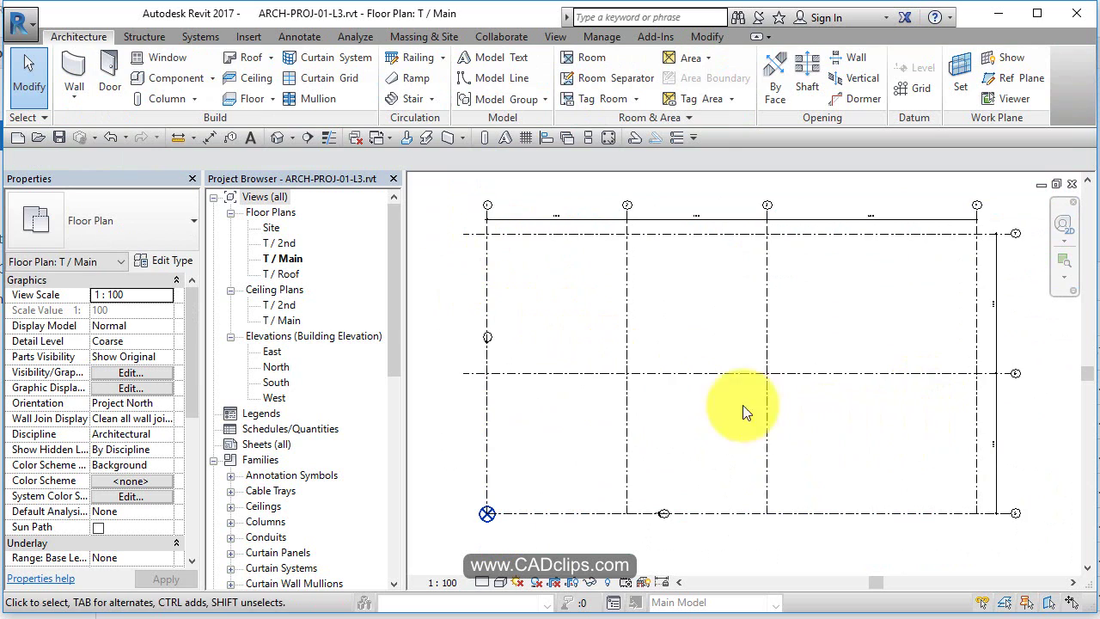
# Move the elevation marker on grid line 1 above the grid near line 3, and the east-side marker beyond the horizontal grid bubbles.
pyautogui.scroll(-2, 581, 359)
pyautogui.moveTo(534, 335); pyautogui.dragTo(686, 299, button='middle')
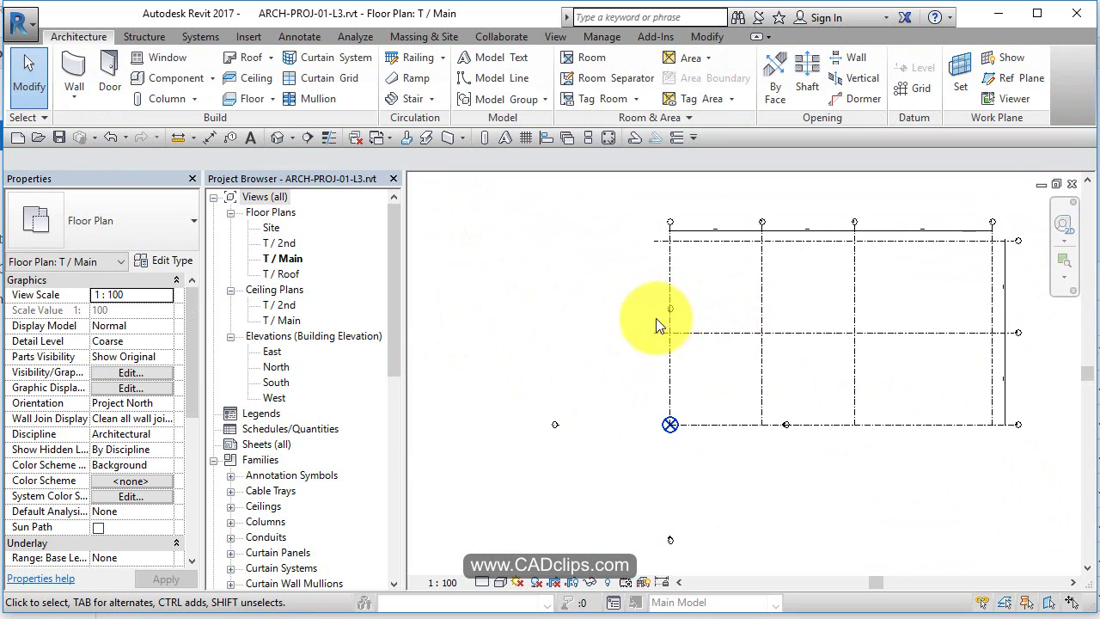
pyautogui.moveTo(627, 318); pyautogui.dragTo(714, 282)
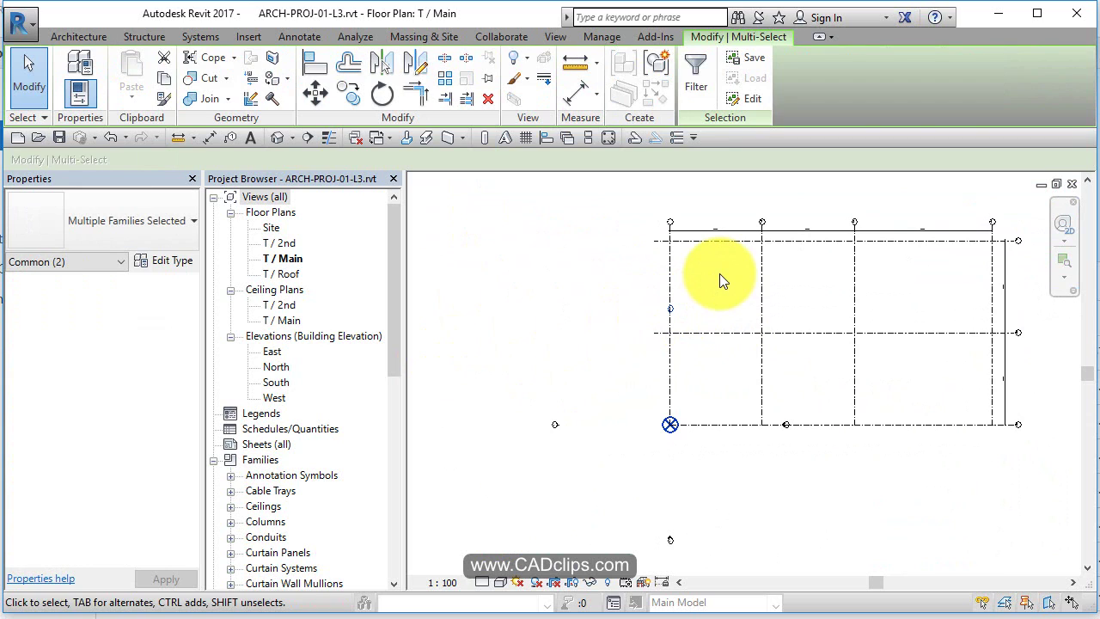
pyautogui.press('Up')
pyautogui.press('Up')
pyautogui.press('Up')
pyautogui.moveTo(739, 466); pyautogui.dragTo(833, 393)
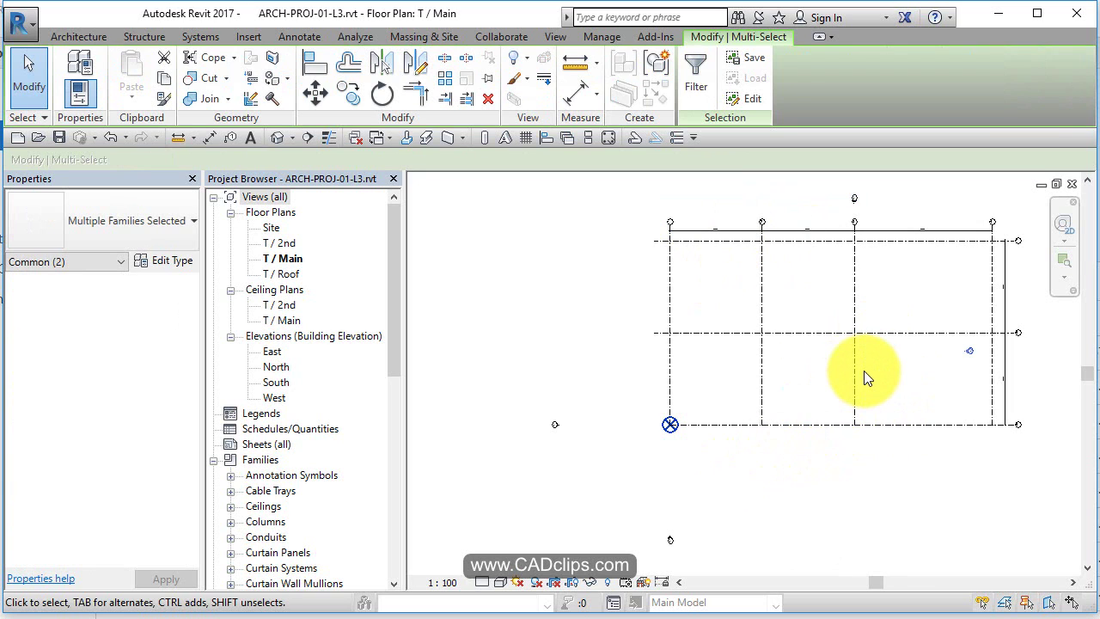
pyautogui.click(582, 411)
# Move the west elevation marker closer to grid line 1, roughly level with the middle horizontal grid line.
pyautogui.moveTo(509, 471); pyautogui.dragTo(510, 471)
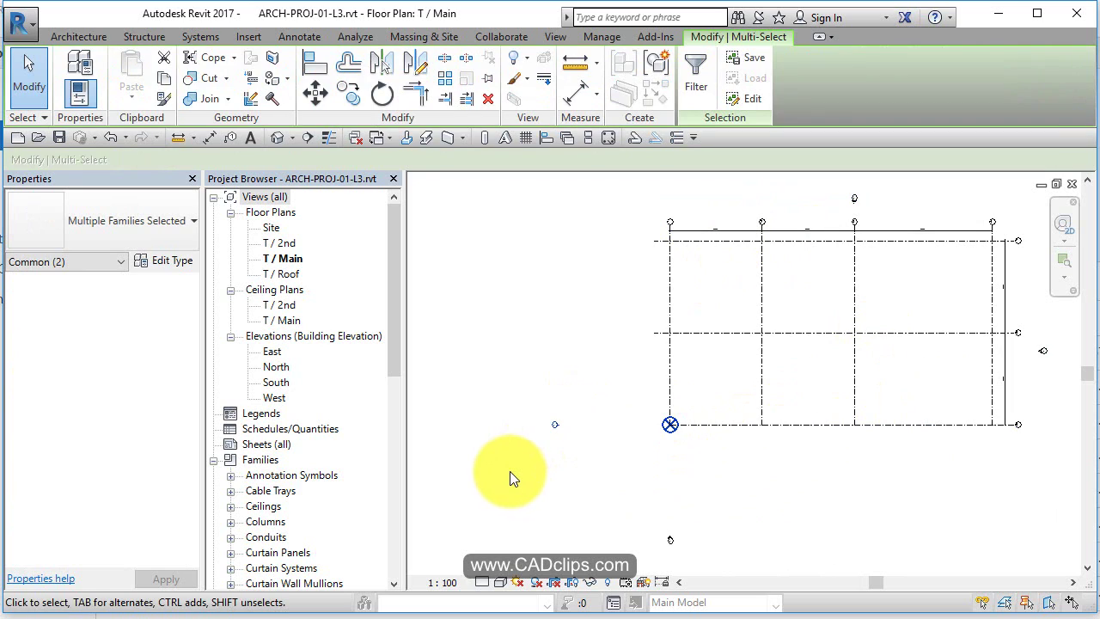
pyautogui.hotkey('shift', 'Right')
pyautogui.press('Right')
pyautogui.press('Right')
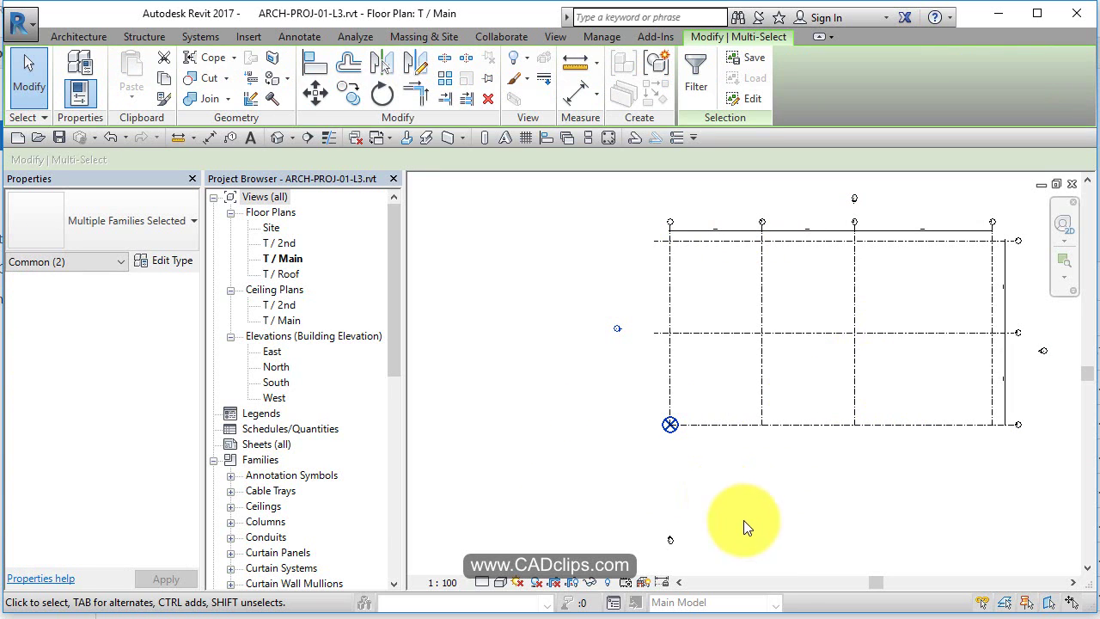
pyautogui.click(683, 533)
# Move the south elevation marker just below the lowest horizontal grid line, near vertical grid line 3.
pyautogui.moveTo(659, 549); pyautogui.dragTo(652, 542)
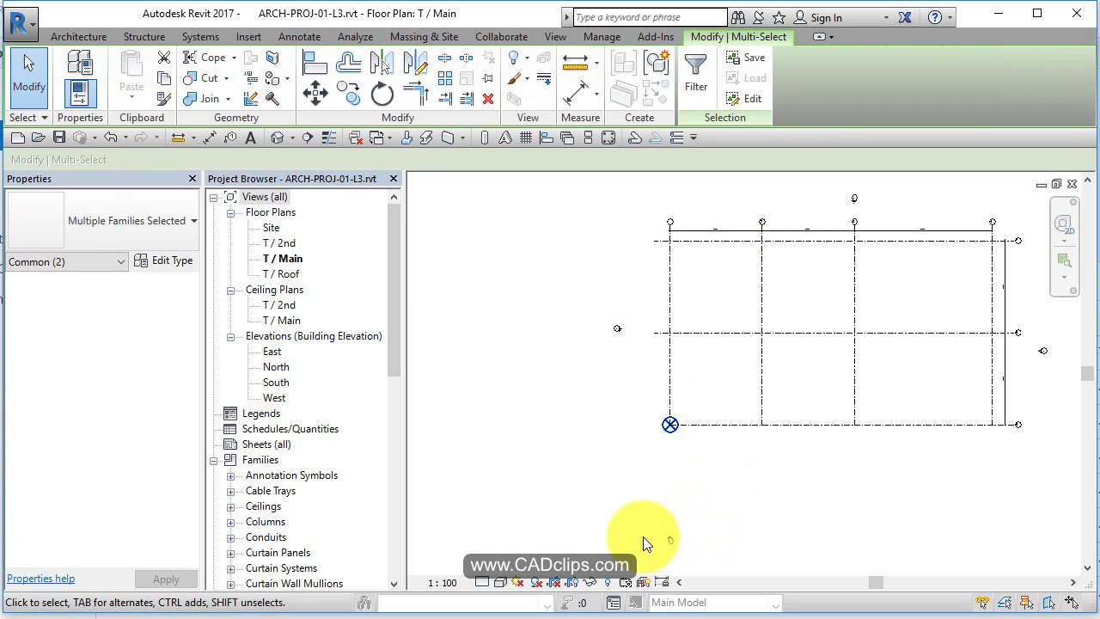
pyautogui.hotkey('shift', 'Up')
pyautogui.hotkey('shift', 'Up')
pyautogui.press('Right')
pyautogui.press('Right')
pyautogui.press('Right')
pyautogui.press('Right')
pyautogui.press('Escape')
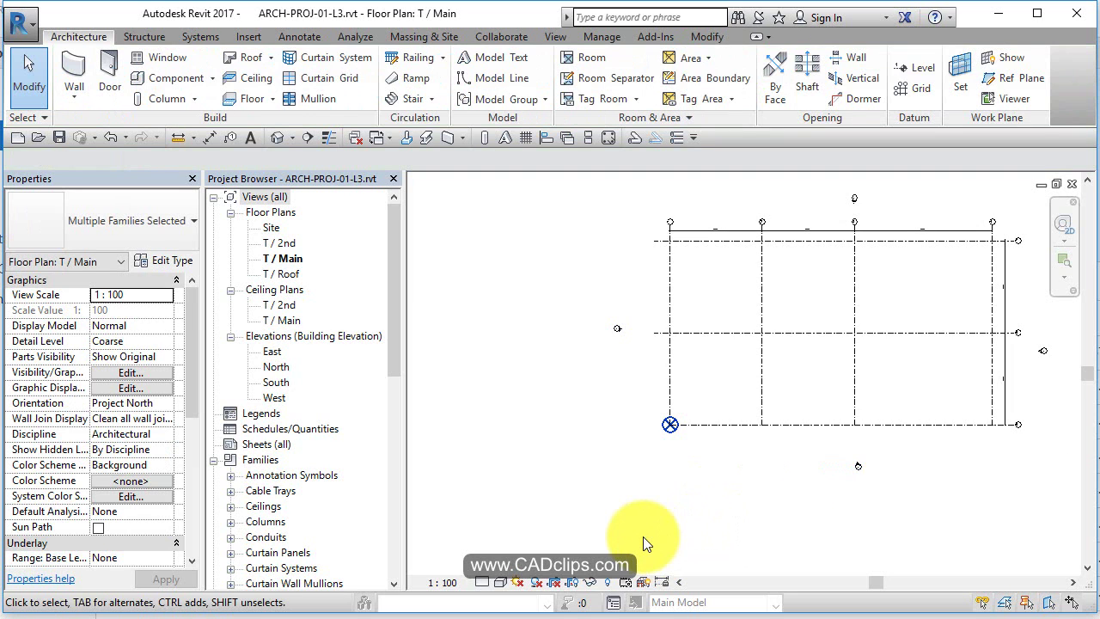
# Rename the uppermost horizontal grid line to A in its bubble.
pyautogui.moveTo(1004, 300); pyautogui.dragTo(966, 307, button='middle')
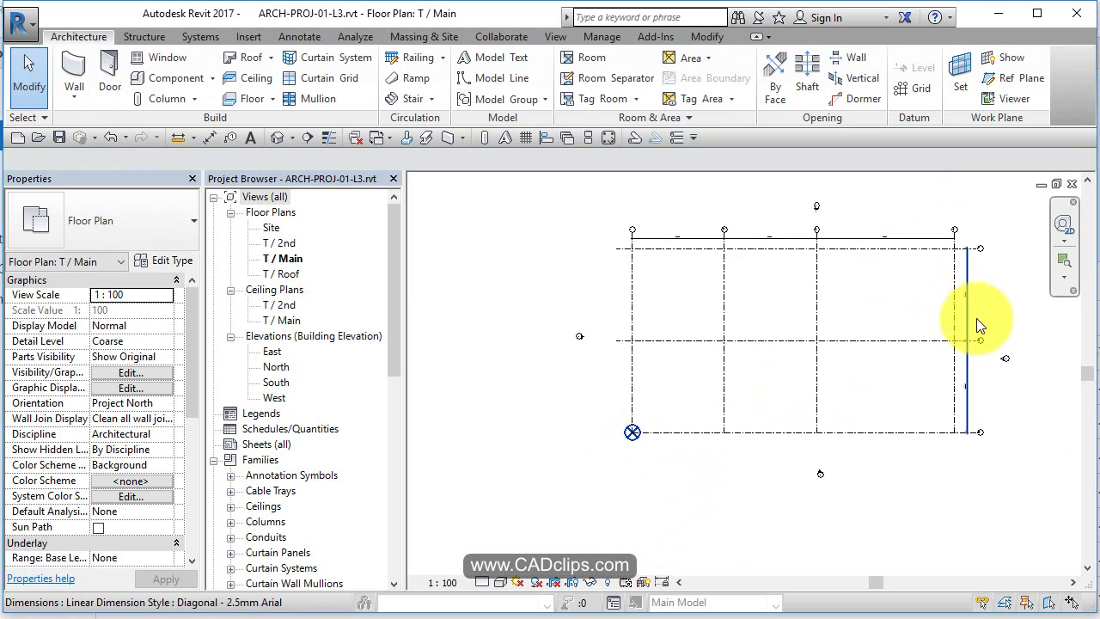
pyautogui.scroll(1, 634, 231)
pyautogui.scroll(7, 633, 232)
pyautogui.moveTo(719, 287); pyautogui.dragTo(408, 288, button='middle')
pyautogui.moveTo(972, 319); pyautogui.dragTo(538, 299, button='middle')
pyautogui.moveTo(973, 323)
pyautogui.mouseDown(button='middle')
pyautogui.moveTo(950, 277)
pyautogui.moveTo(933, 180)
pyautogui.mouseUp(button='middle')
pyautogui.moveTo(943, 385); pyautogui.dragTo(915, 202, button='middle')
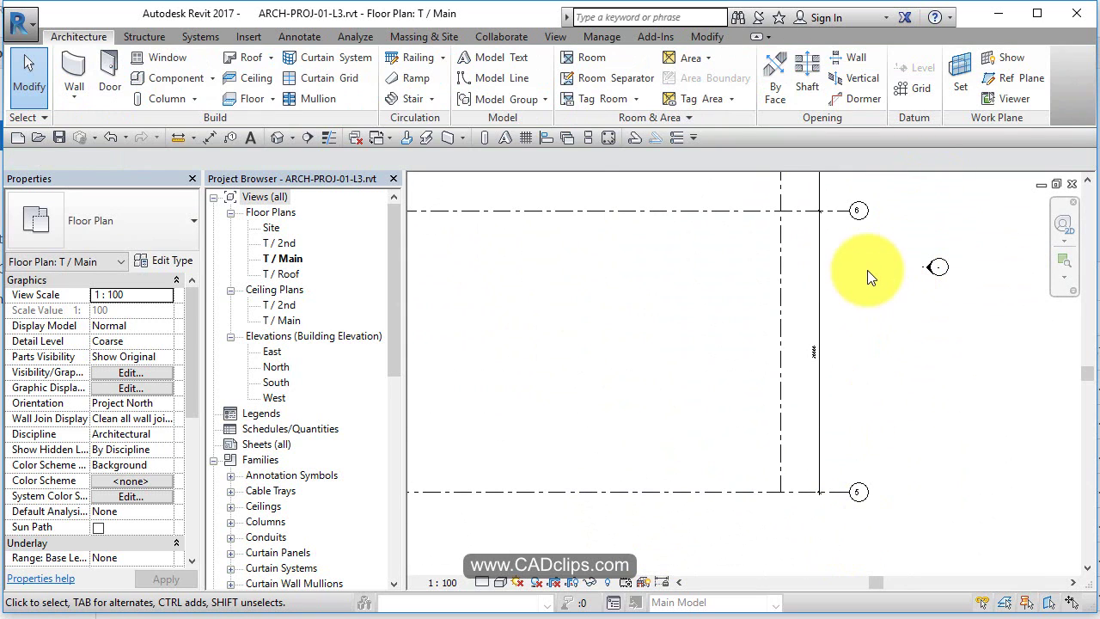
pyautogui.moveTo(862, 298); pyautogui.dragTo(843, 336, button='middle')
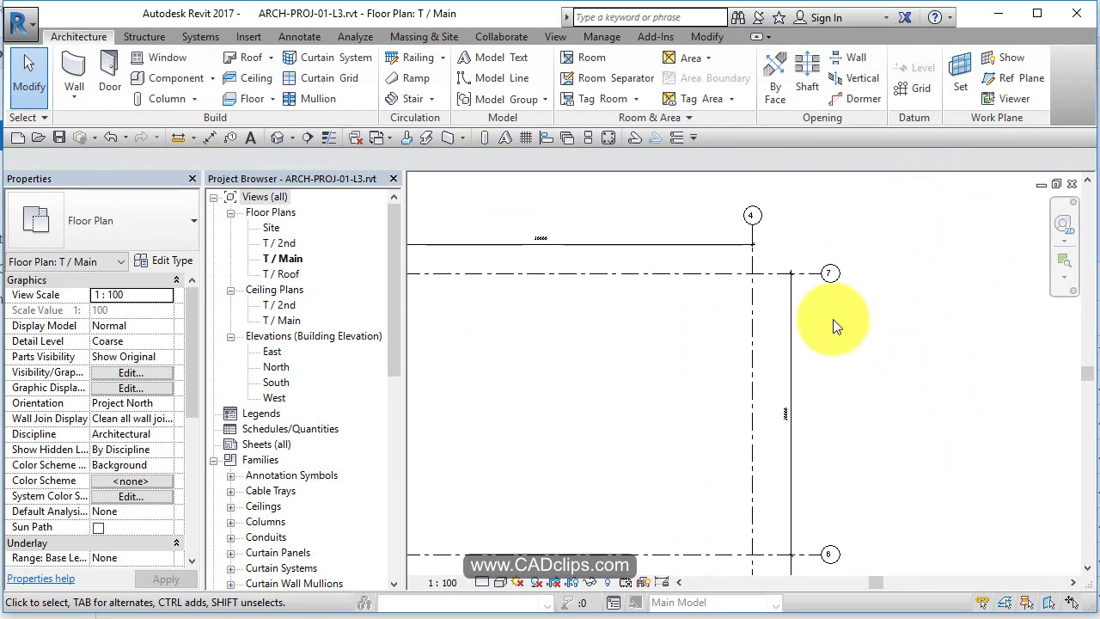
pyautogui.scroll(2, 799, 272)
pyautogui.click(804, 273)
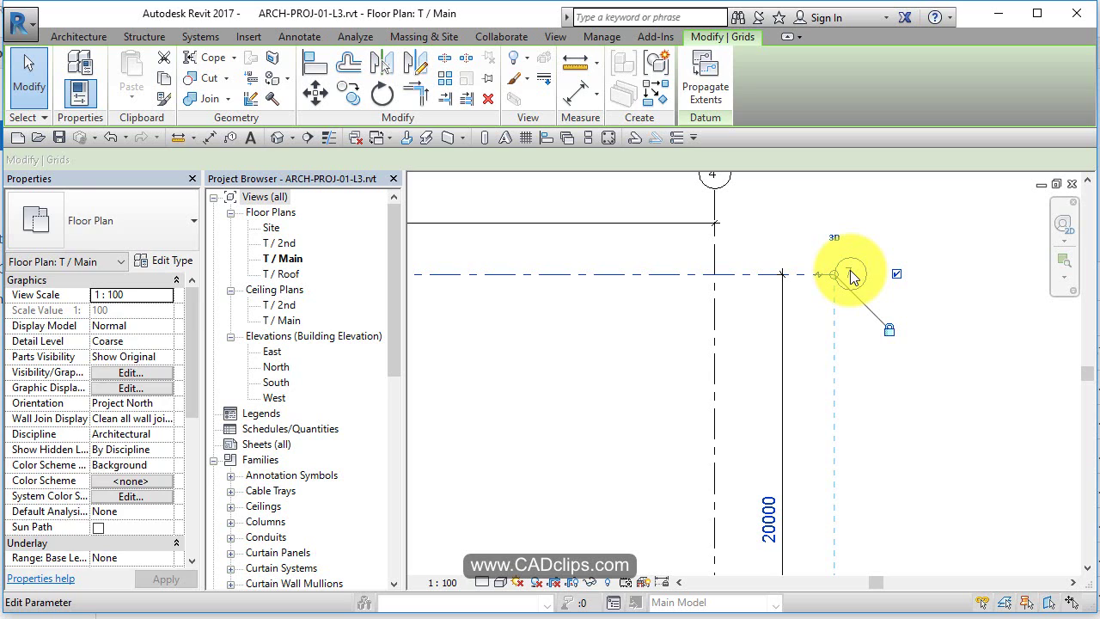
pyautogui.click(851, 271)
pyautogui.write('A')
pyautogui.press('Return')
# Rename the middle horizontal grid line to B.
pyautogui.moveTo(871, 410); pyautogui.dragTo(860, 183, button='middle')
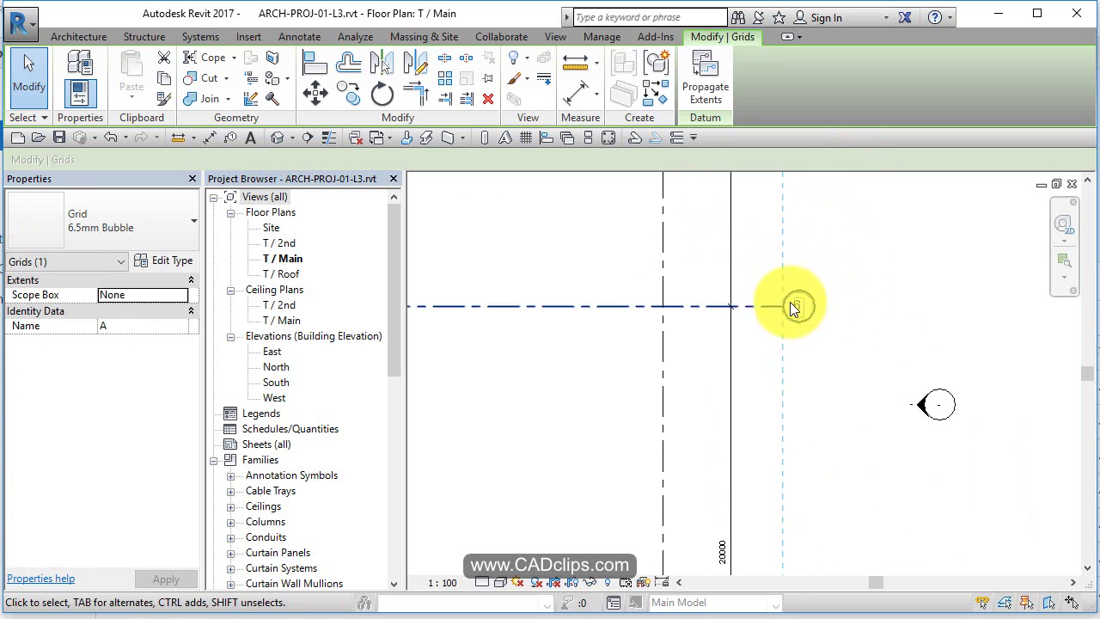
pyautogui.click(763, 303)
pyautogui.click(798, 308)
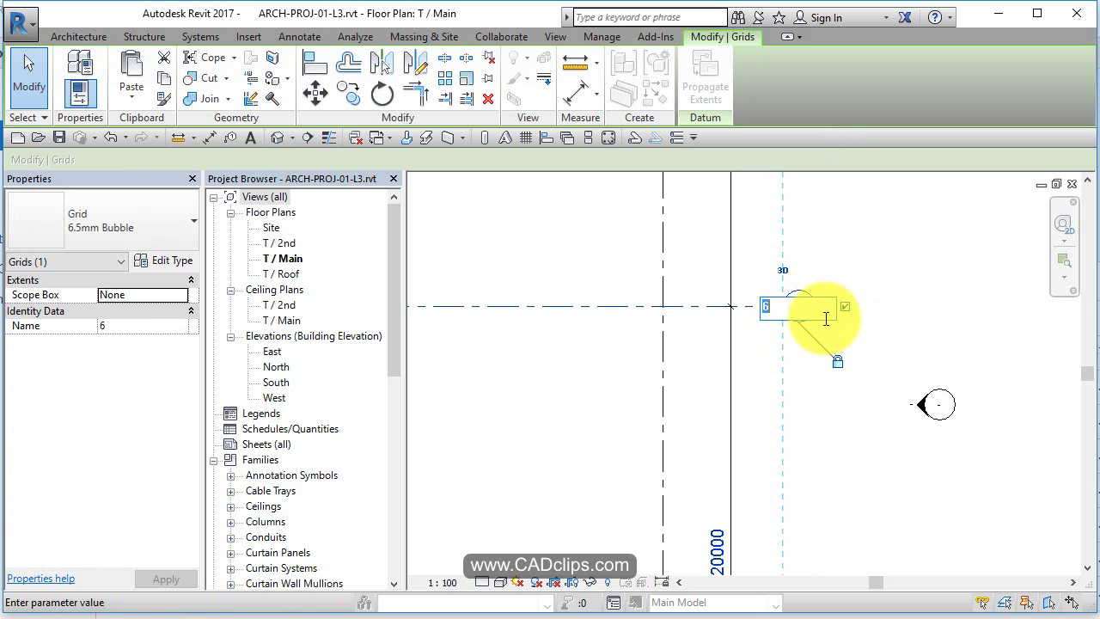
pyautogui.write('B')
pyautogui.press('Return')
# Rename the lowest horizontal grid line to C and clear the selection.
pyautogui.moveTo(838, 504); pyautogui.dragTo(817, 361, button='middle')
pyautogui.click(744, 524)
pyautogui.click(786, 523)
pyautogui.write('C')
pyautogui.press('Return')
pyautogui.click(880, 420)
# Nudge the north elevation marker above the grid slightly west so it sits clear of vertical grid line 3.
pyautogui.scroll(-3, 879, 419)
pyautogui.scroll(-2, 879, 420)
pyautogui.moveTo(880, 420); pyautogui.dragTo(978, 413, button='middle')
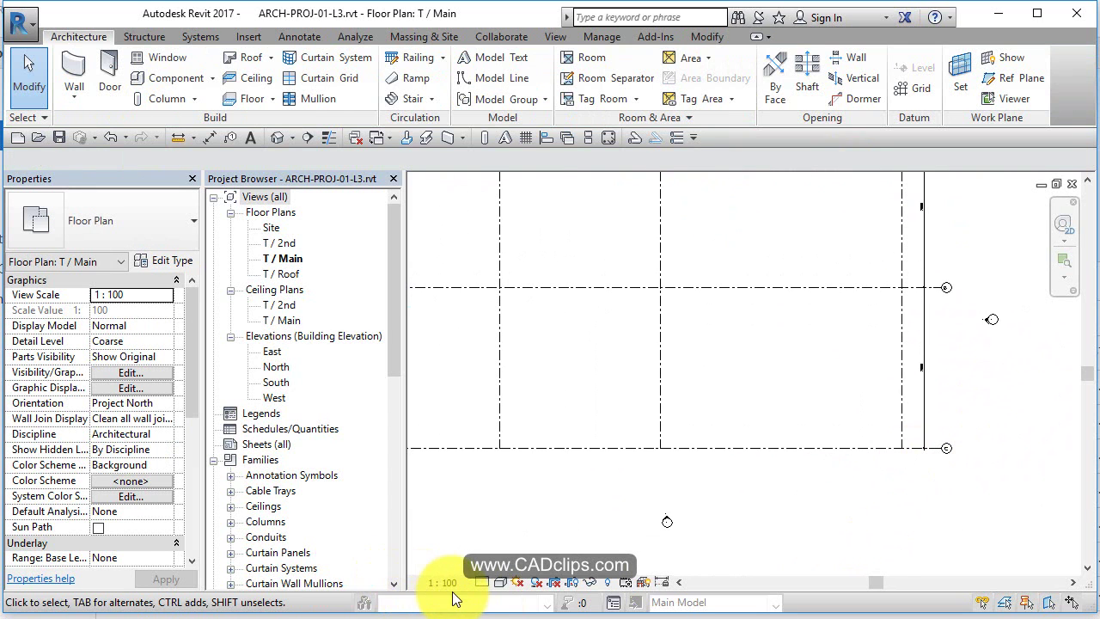
pyautogui.moveTo(735, 370); pyautogui.dragTo(819, 434, button='middle')
pyautogui.scroll(-2, 819, 434)
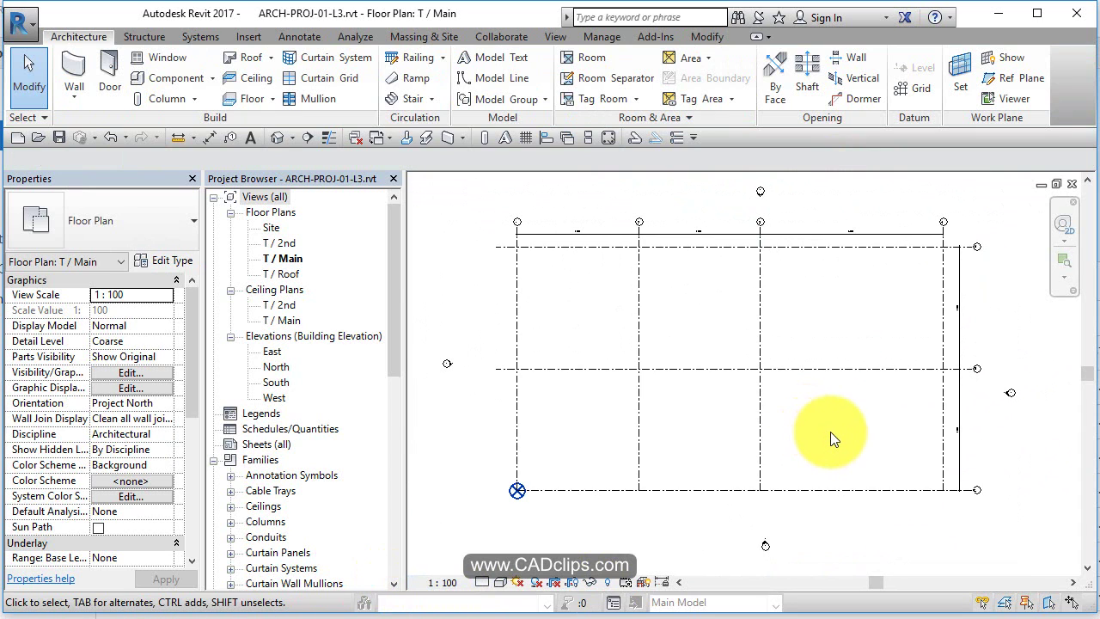
pyautogui.scroll(-1, 830, 431)
pyautogui.moveTo(807, 184); pyautogui.dragTo(744, 236)
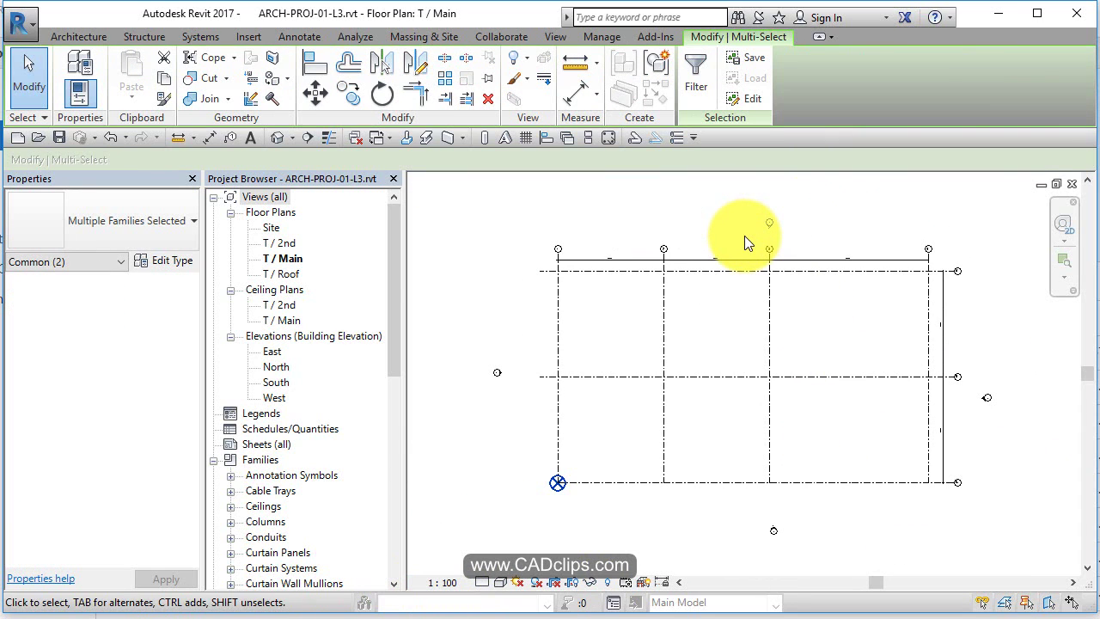
pyautogui.press('Left')
pyautogui.press('Left')
# Nudge the south elevation marker below the grid west of vertical grid line 3, then deselect it.
pyautogui.moveTo(796, 513); pyautogui.dragTo(744, 558)
pyautogui.press('Left')
pyautogui.press('Left')
pyautogui.press('Left')
pyautogui.press('Left')
pyautogui.press('Left')
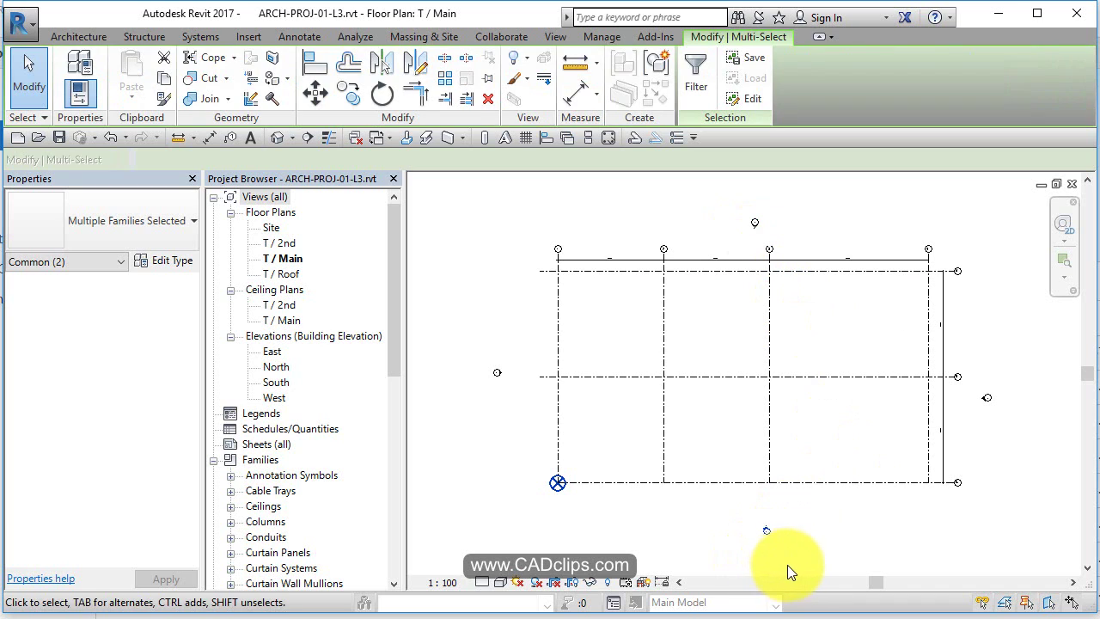
pyautogui.click(789, 565)
# Examine the dimension between vertical grid lines 2 and 3, including its lock and equality controls.
pyautogui.moveTo(830, 567); pyautogui.dragTo(819, 560, button='middle')
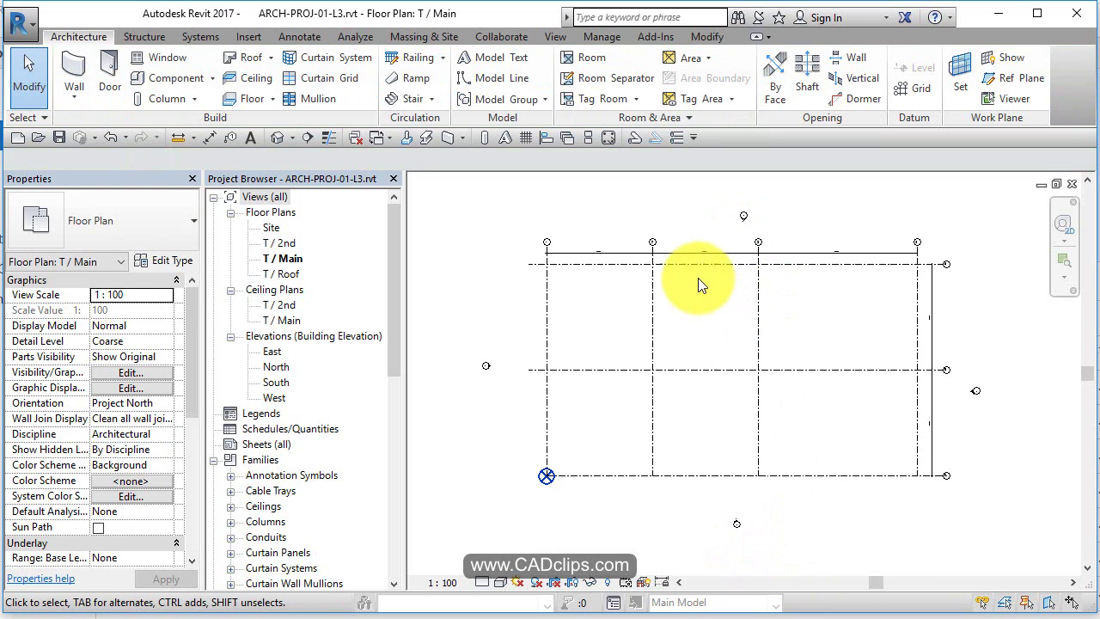
pyautogui.scroll(6, 697, 274)
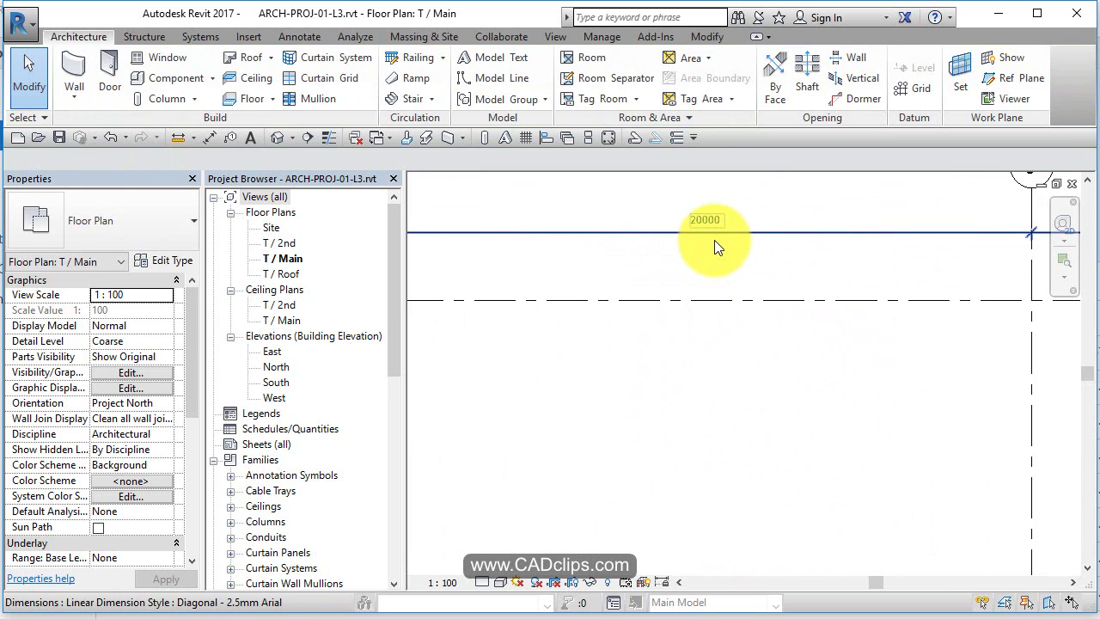
pyautogui.moveTo(714, 240); pyautogui.dragTo(693, 261, button='middle')
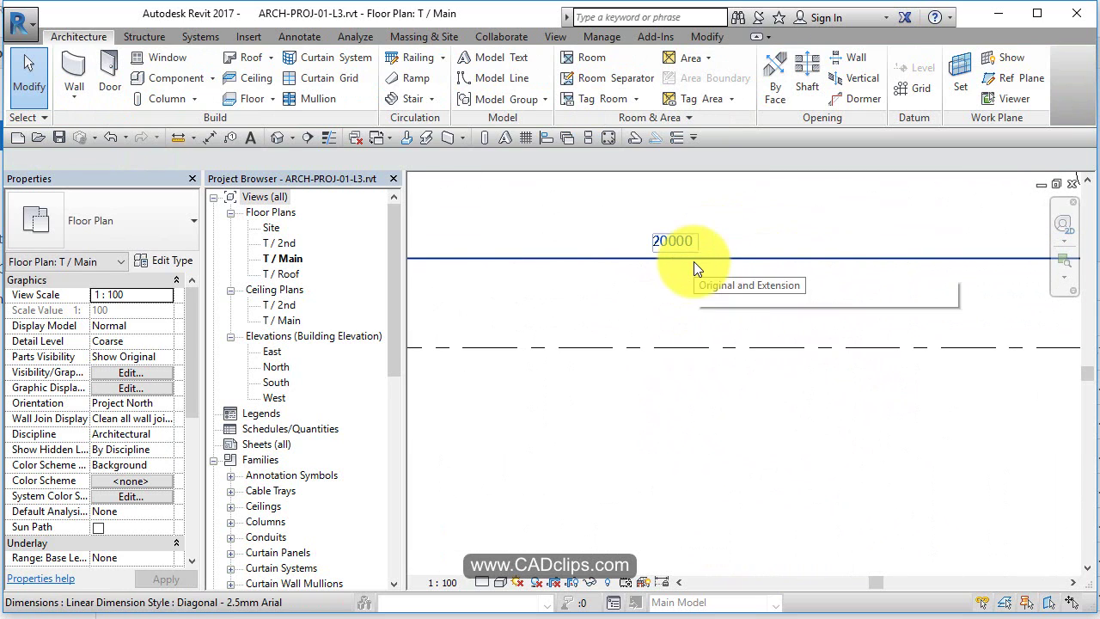
pyautogui.click(694, 259)
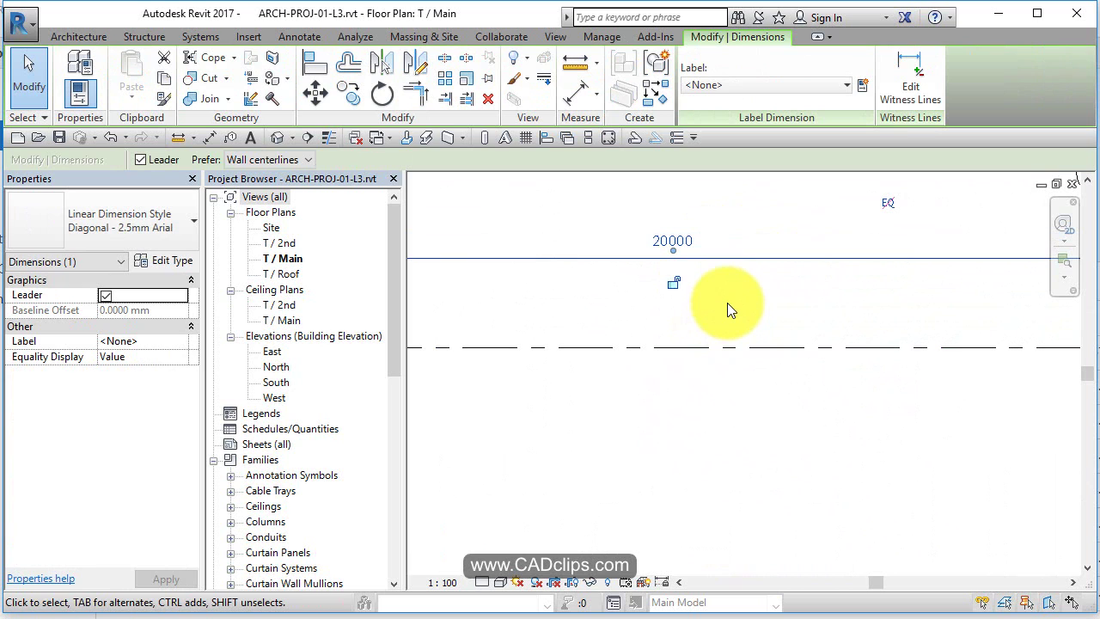
pyautogui.scroll(-1, 702, 292)
pyautogui.scroll(-5, 702, 291)
pyautogui.moveTo(745, 367); pyautogui.dragTo(730, 315, button='middle')
pyautogui.click(850, 402)
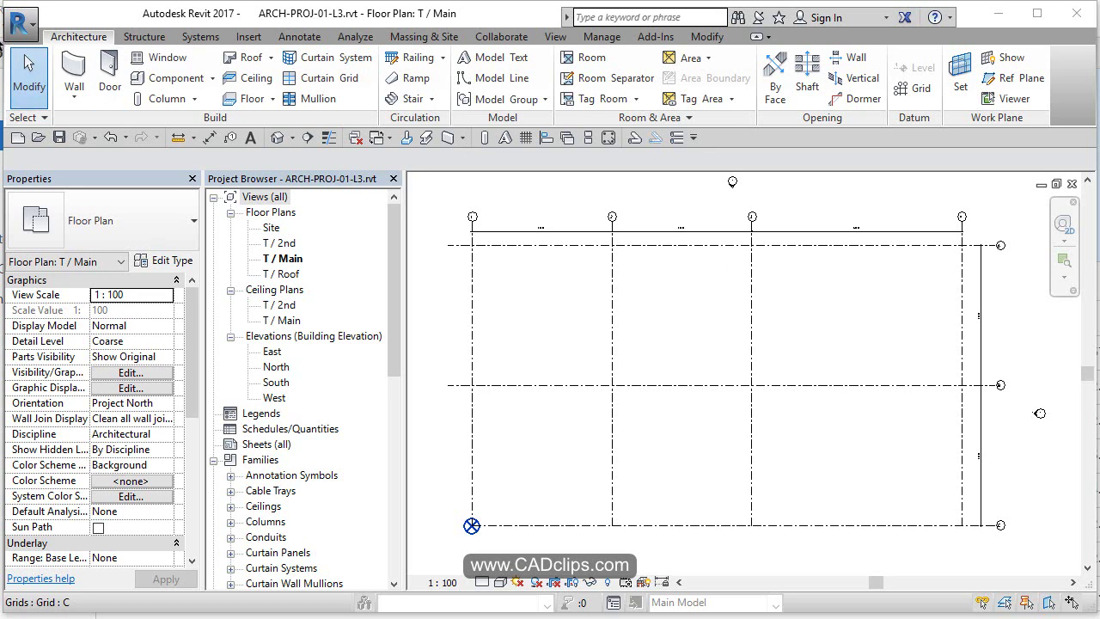
# Save the project as a new Revit file in REVIT Files, changing the L3 suffix of its name to L4.
pyautogui.click(34, 30)
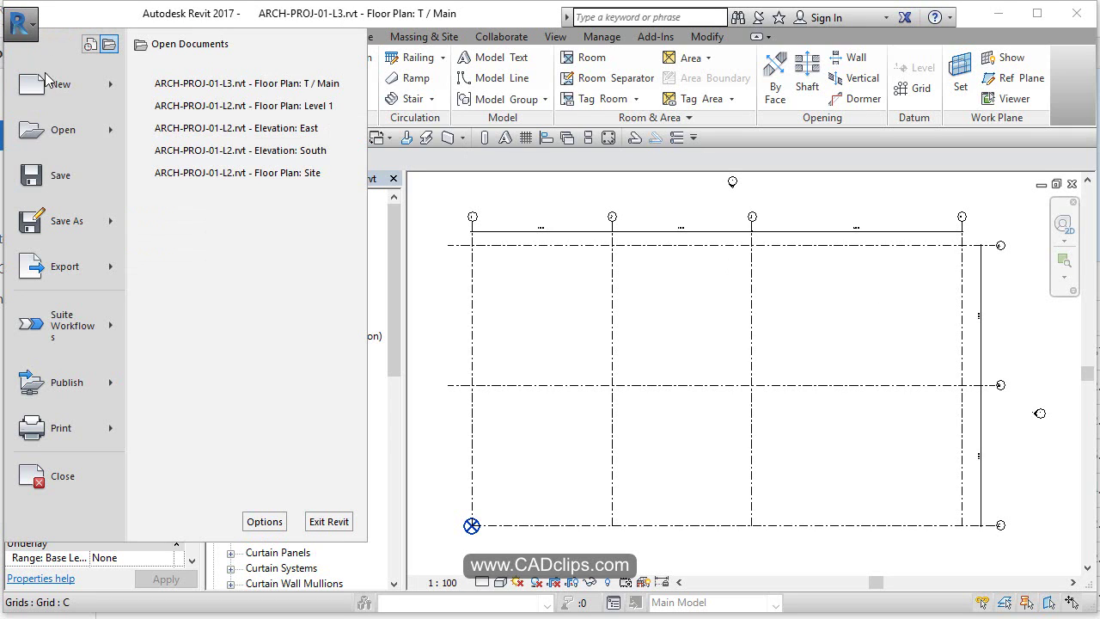
pyautogui.moveTo(103, 221)
pyautogui.click(181, 103)
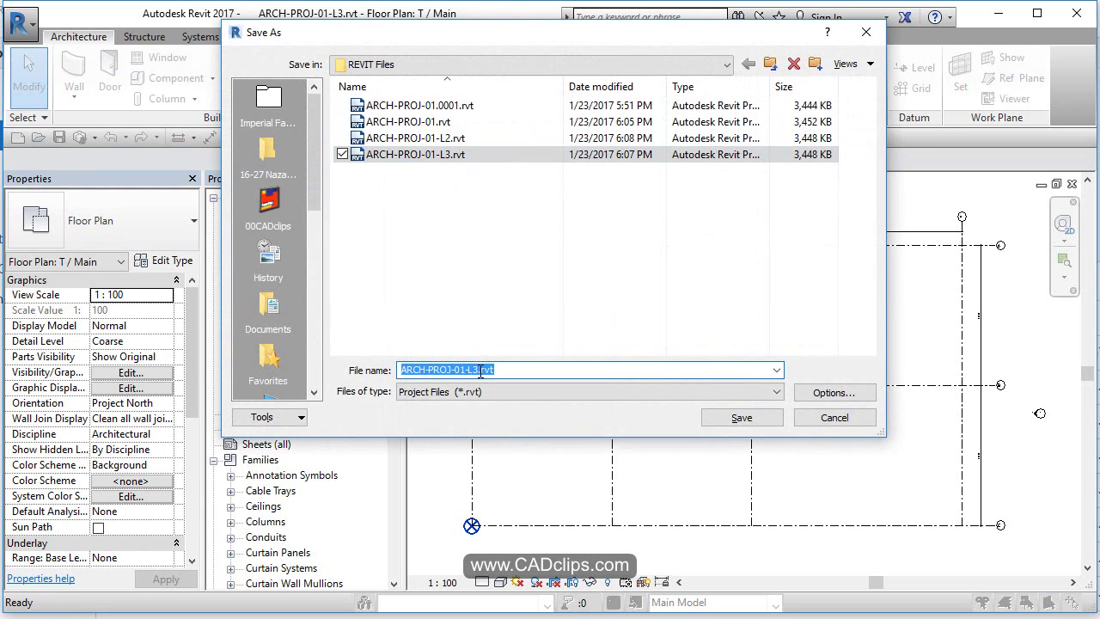
pyautogui.press('BackSpace')
pyautogui.write('4')
pyautogui.click(737, 418)
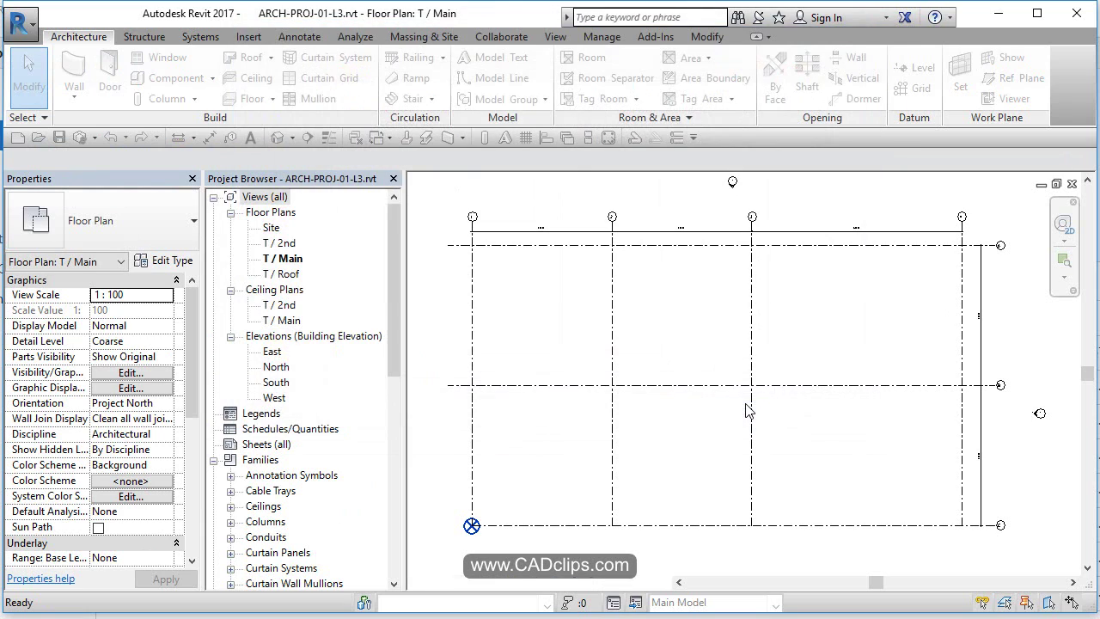